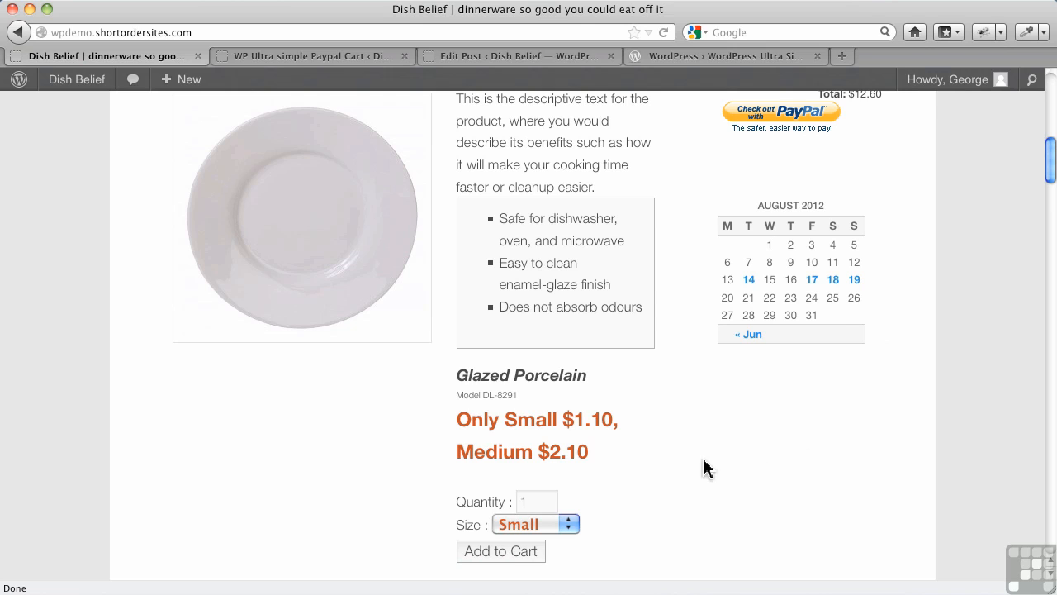
- Check the size options offered for the Plain Grey Plate on the storefront
left_click(567, 526)
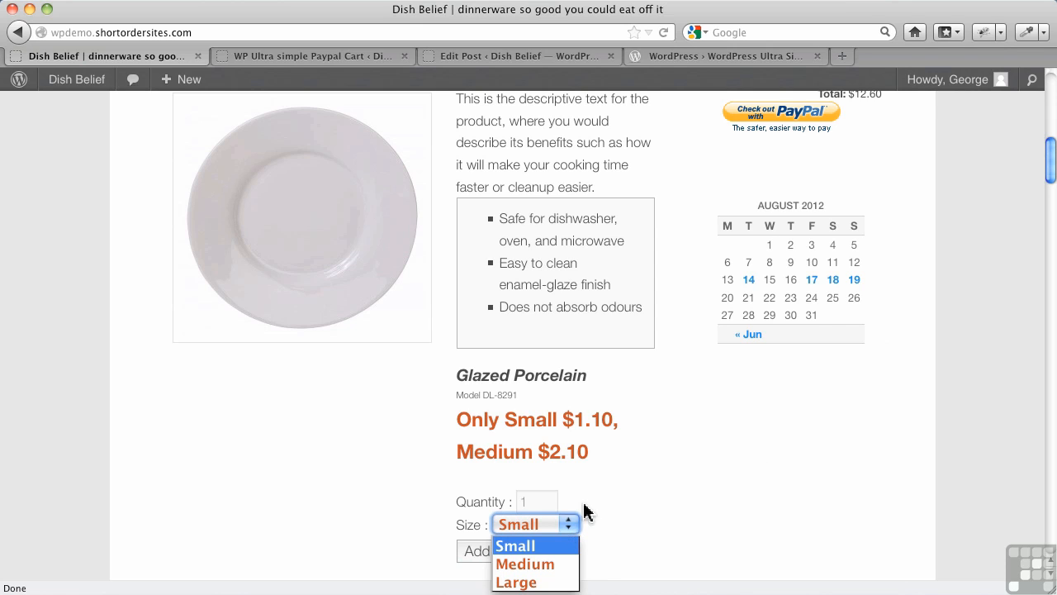
left_click(634, 478)
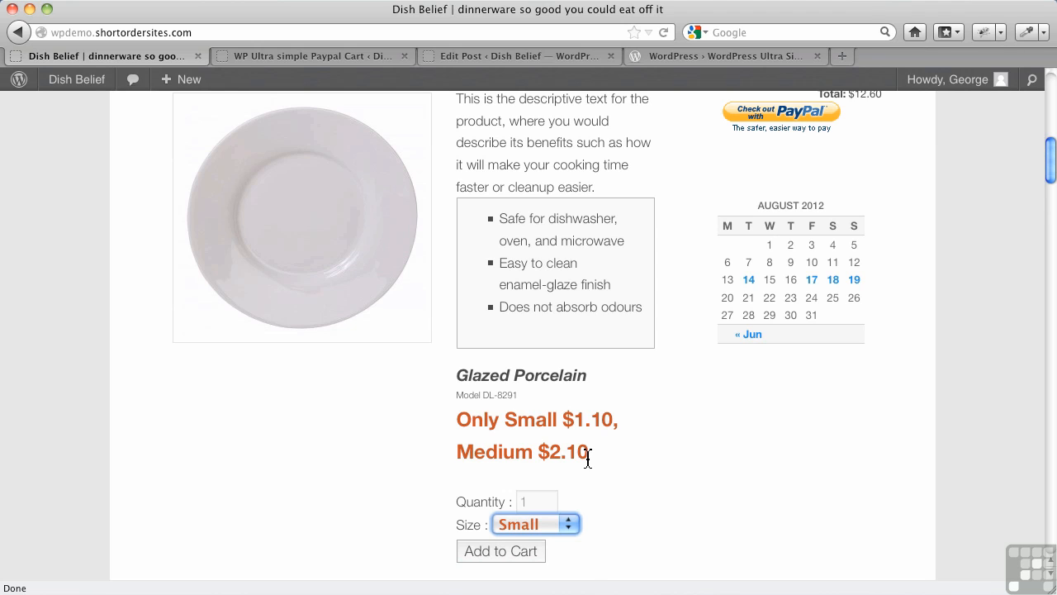
- Copy the example variation control shortcode [wp_cart:Test Product:price:15:var1[Size|Small|Medium|Large]:end] from the PayPal cart plugin's usage instructions
left_click(350, 58)
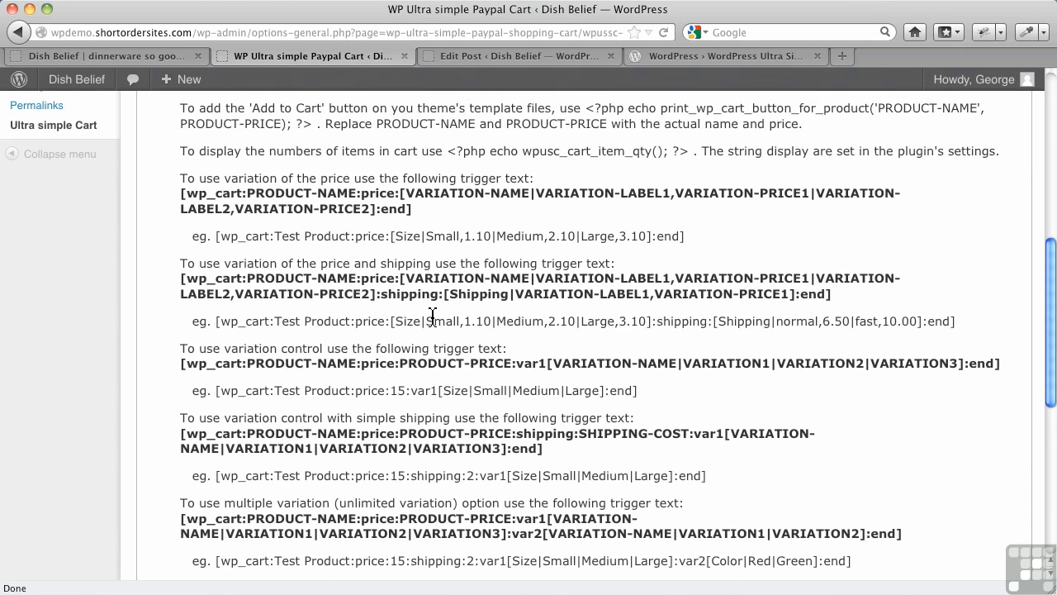
scroll(432, 317, "up", 10)
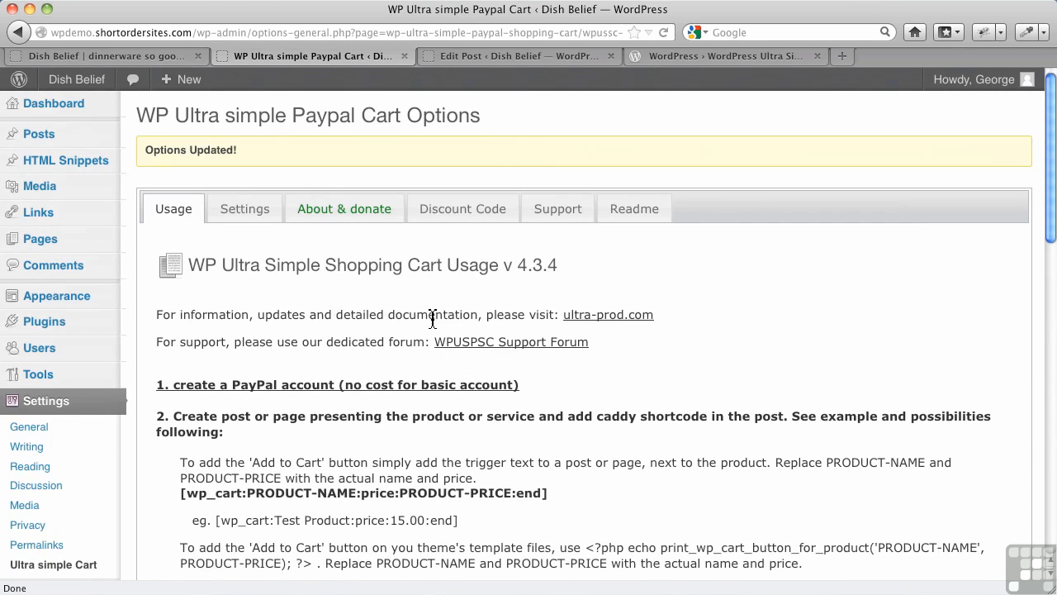
scroll(431, 317, "down", 8)
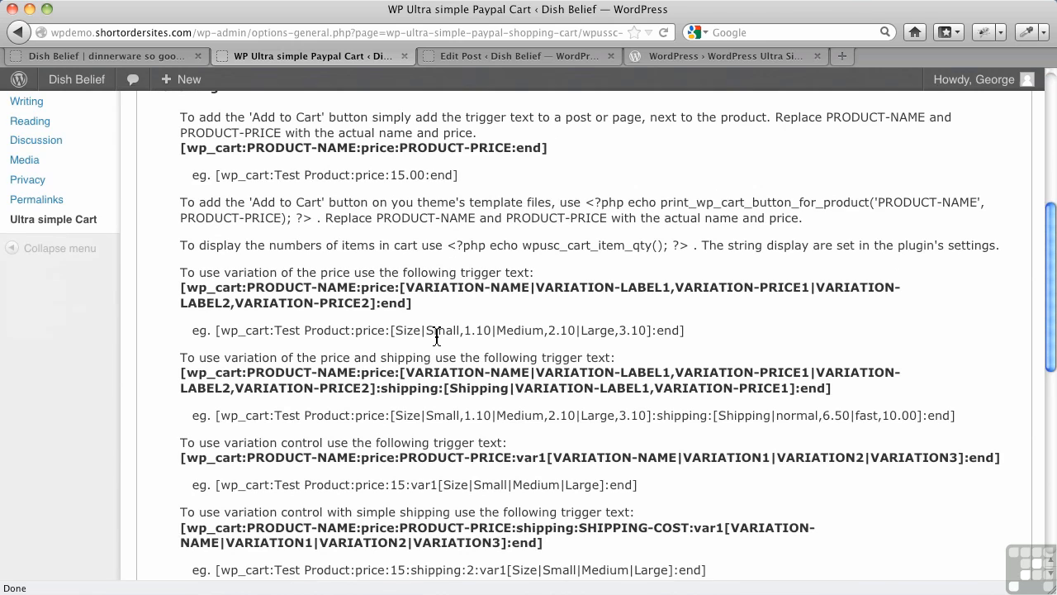
scroll(437, 334, "down", 3)
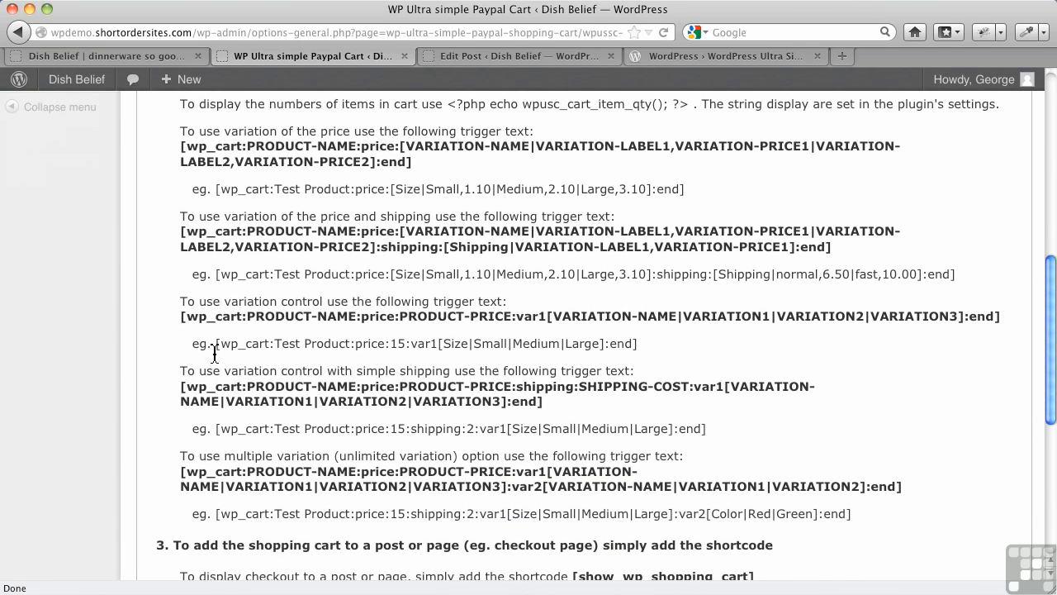
left_click_drag(216, 347, 666, 351)
key("super+c")
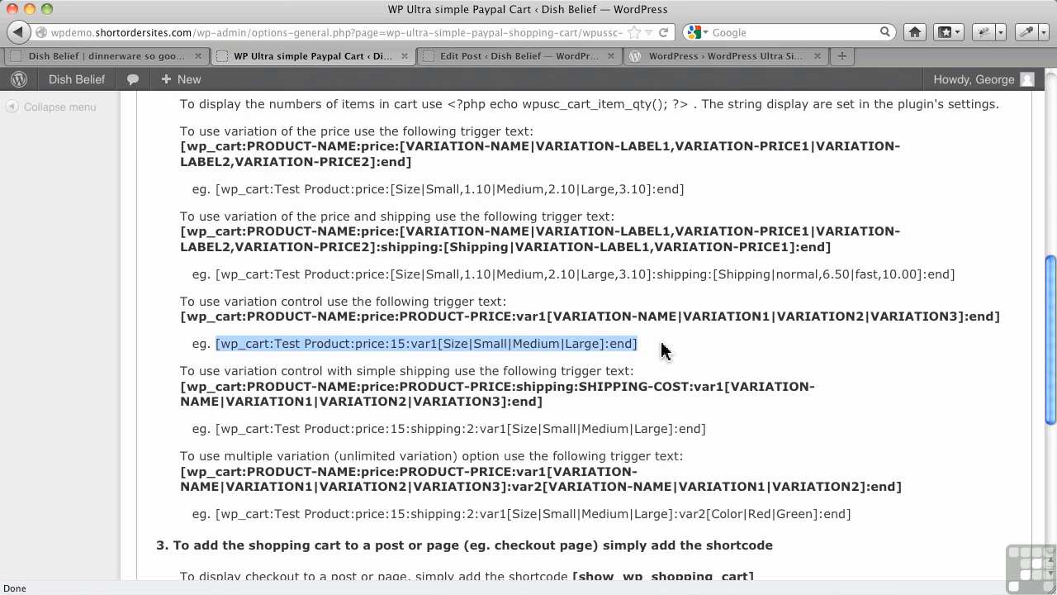
- Replace the wp_cart shortcode in the Plain Grey Plate post's HTML with the copied variation control shortcode
left_click(512, 58)
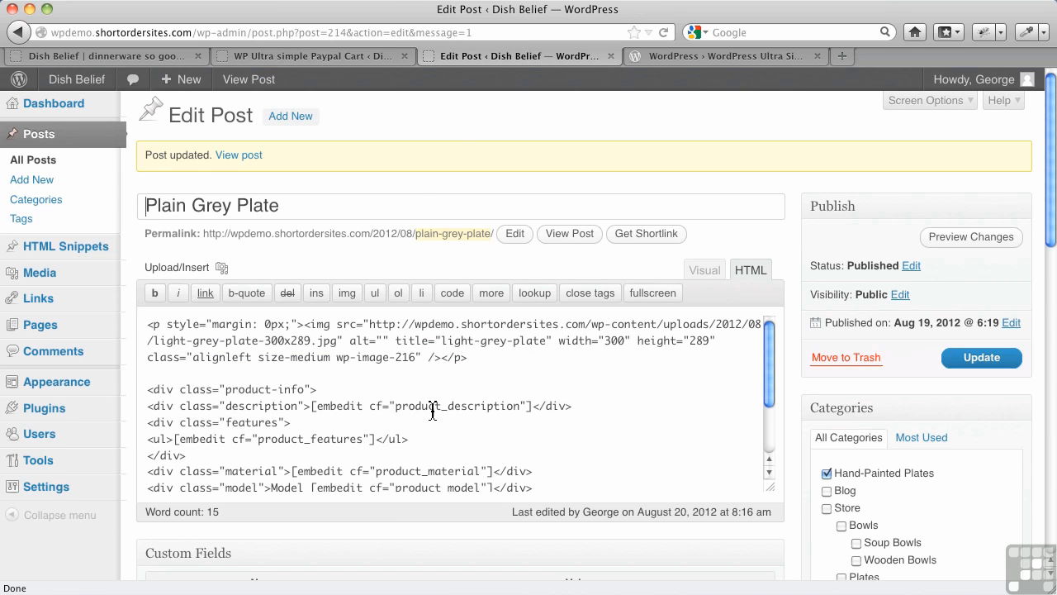
scroll(433, 410, "down", 2)
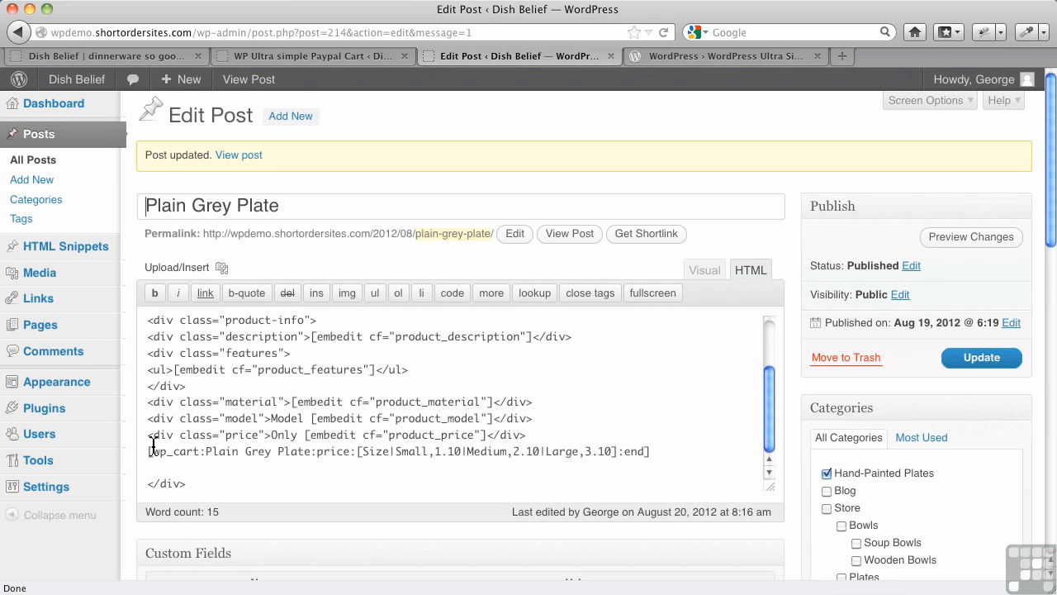
left_click_drag(146, 452, 650, 454)
key("super+v")
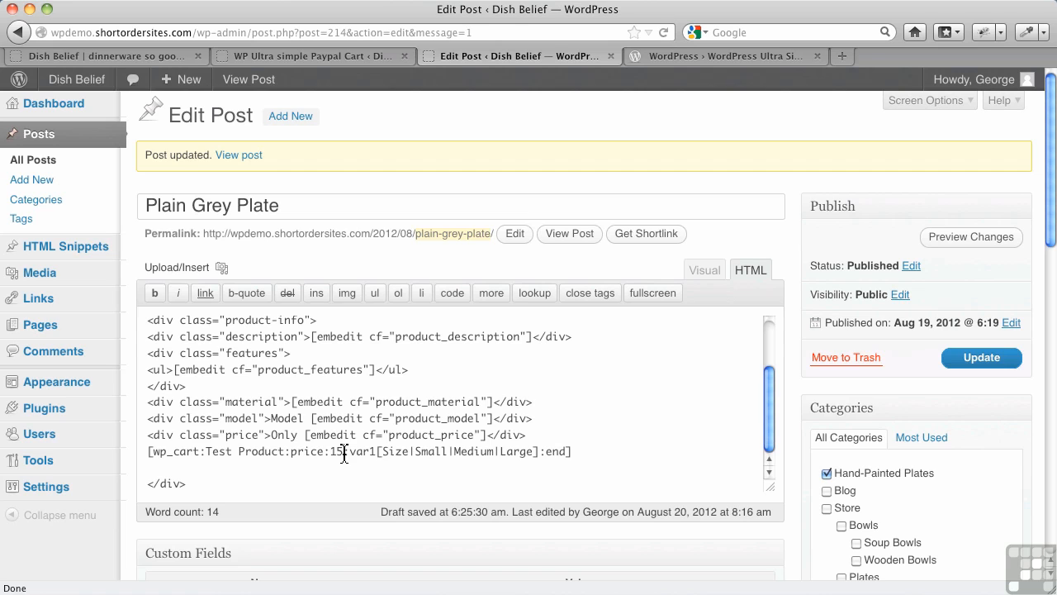
type(".00")
key("BackSpace")
key("BackSpace")
key("BackSpace")
- Change the shortcode's product name to Plain Grey Plate and update the post
left_click_drag(207, 452, 287, 454)
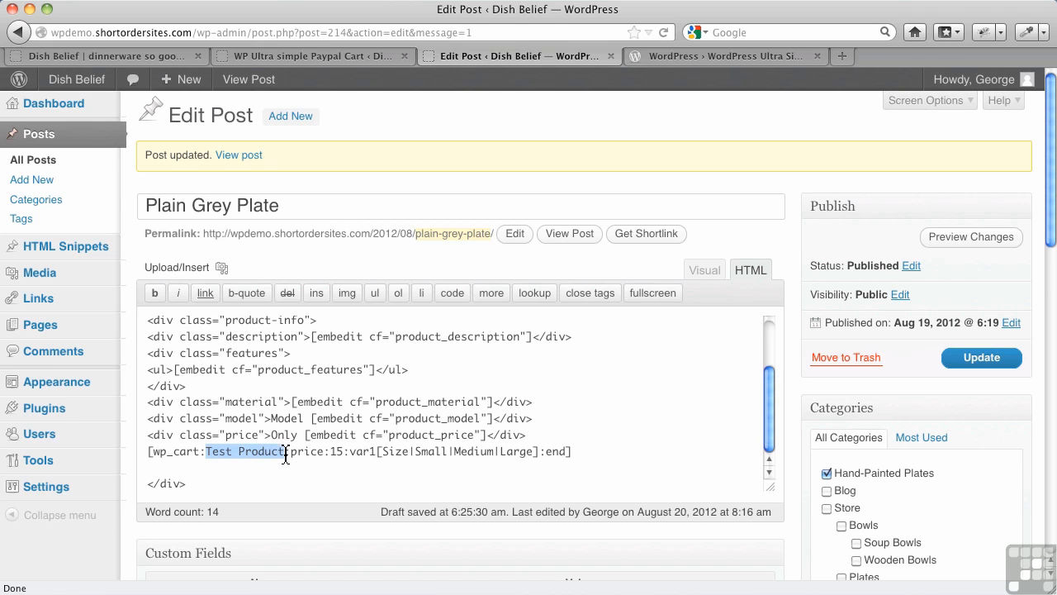
type("Plain Gre")
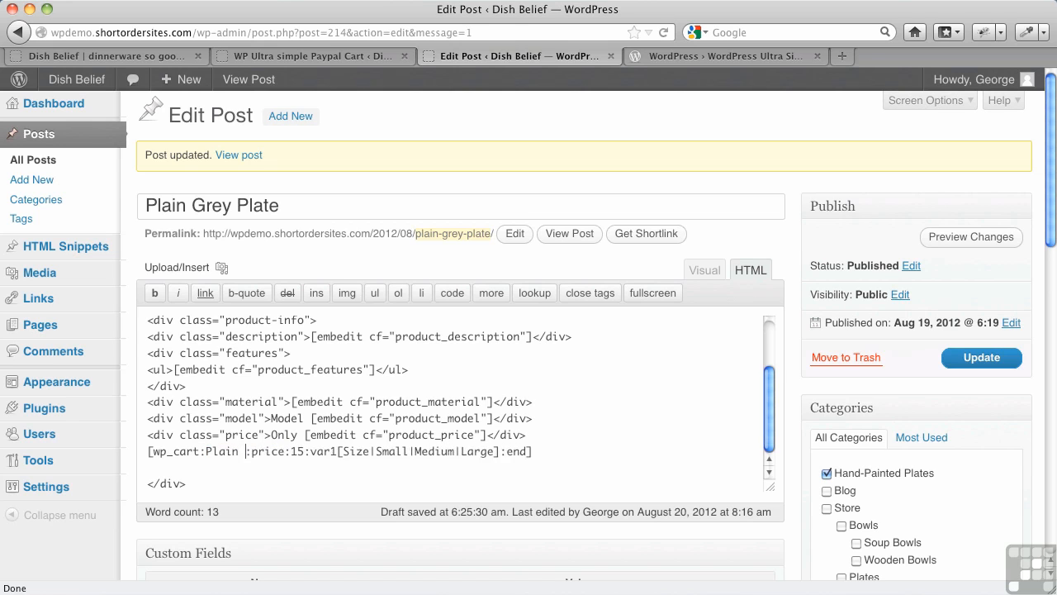
type("y Plate")
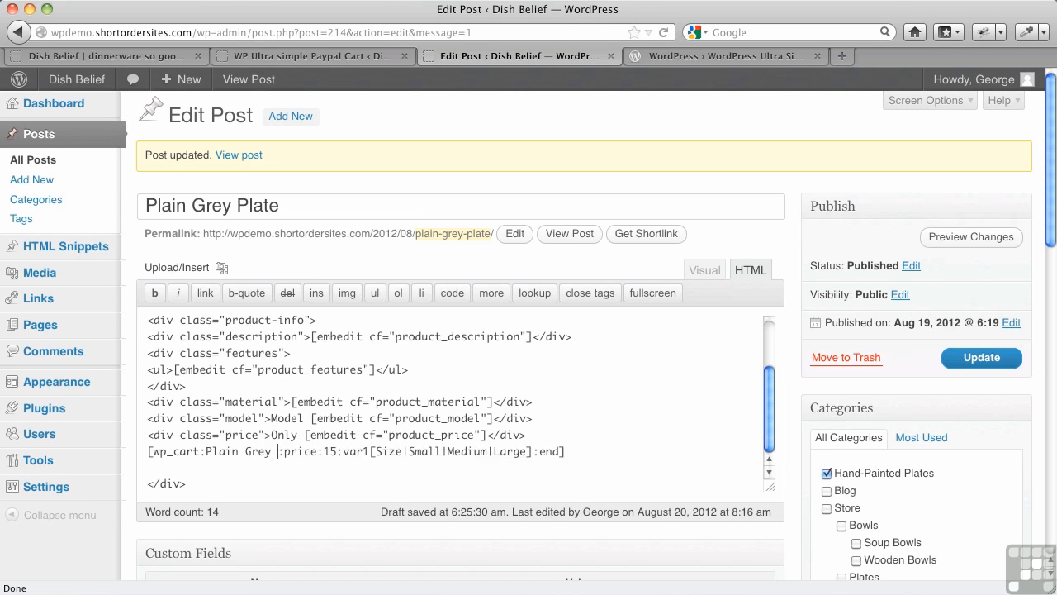
left_click(991, 360)
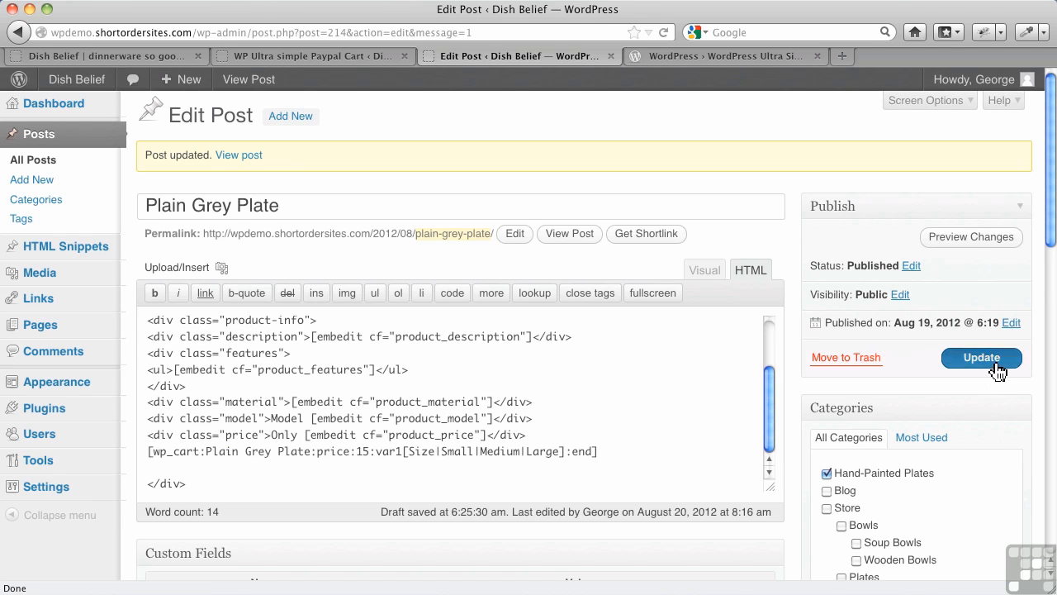
- Reload the store's home page and examine the Plain Grey Plate's price text and size selector
left_click(178, 58)
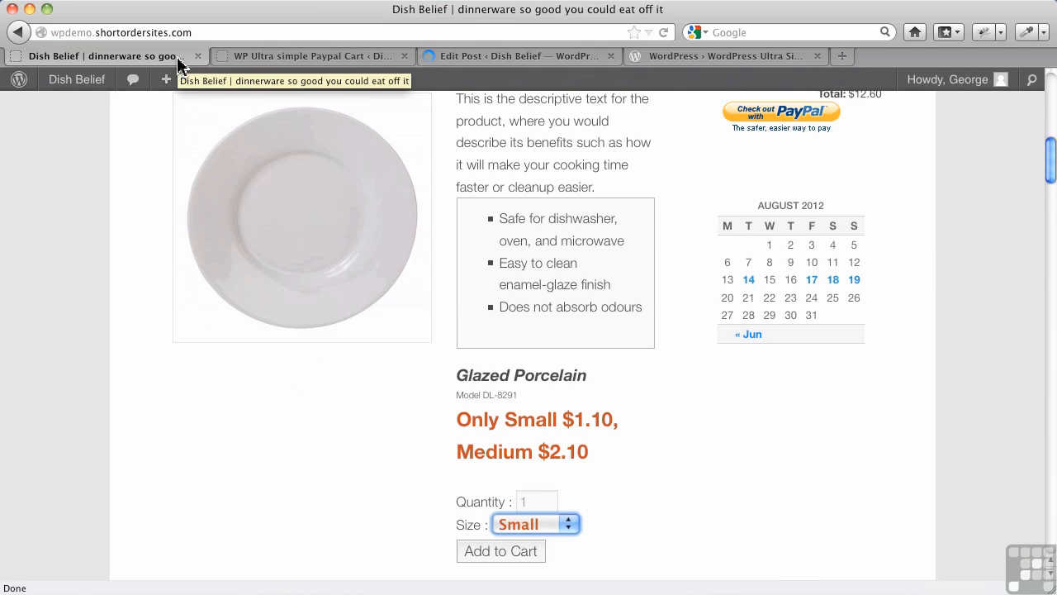
left_click(664, 35)
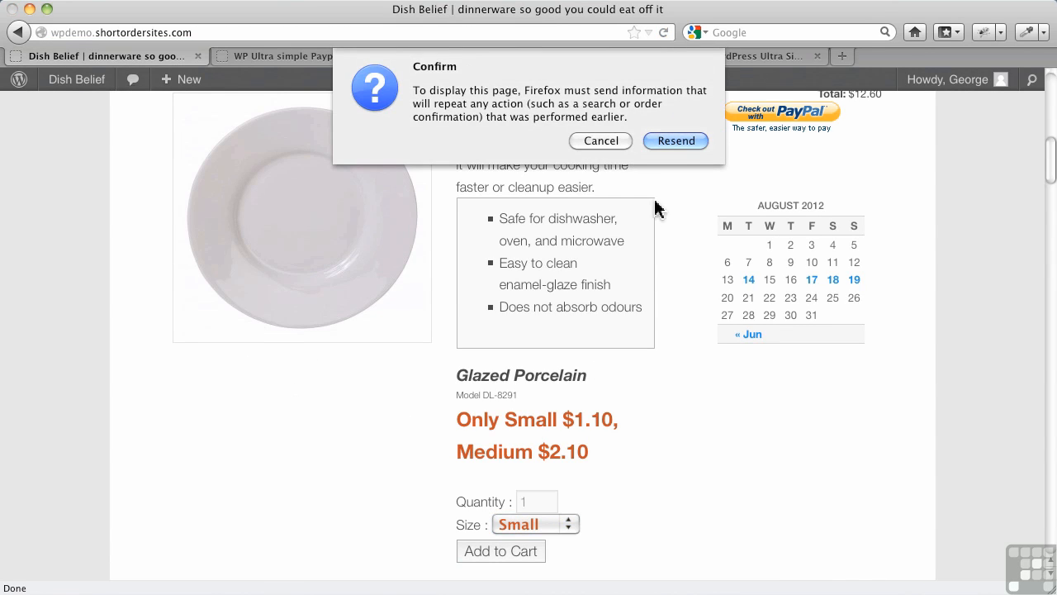
left_click(612, 147)
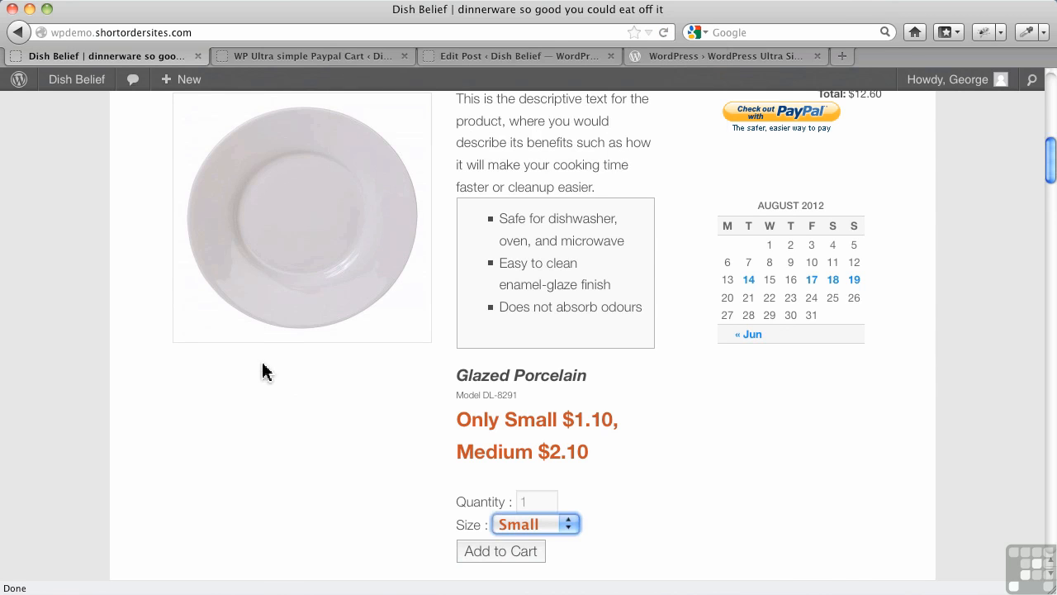
scroll(263, 373, "up", 5)
scroll(248, 382, "up", 2)
scroll(242, 387, "down", 2)
left_click(180, 403)
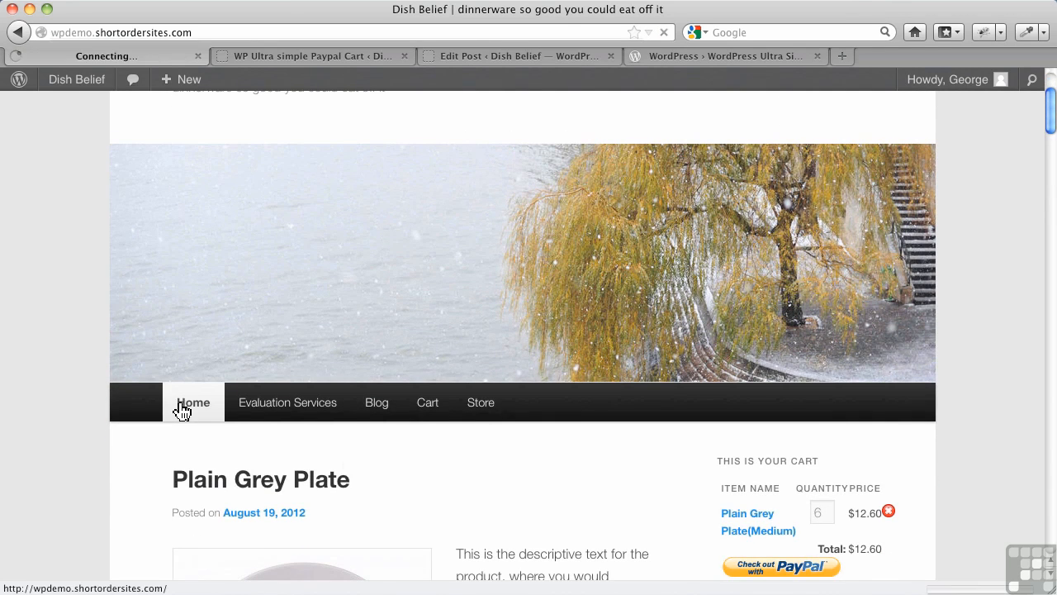
scroll(401, 479, "down", 6)
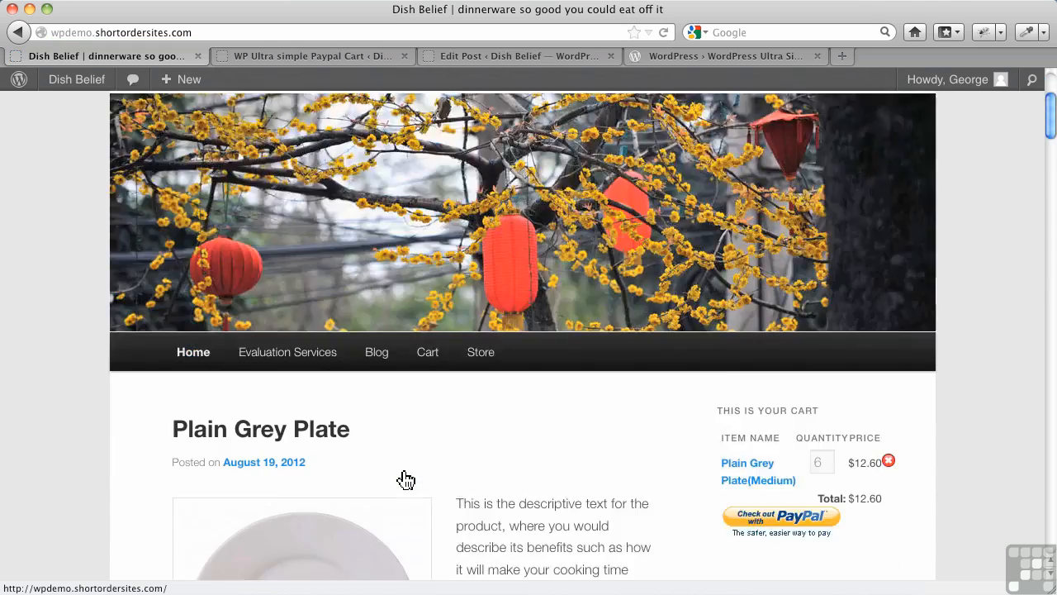
scroll(393, 398, "down", 2)
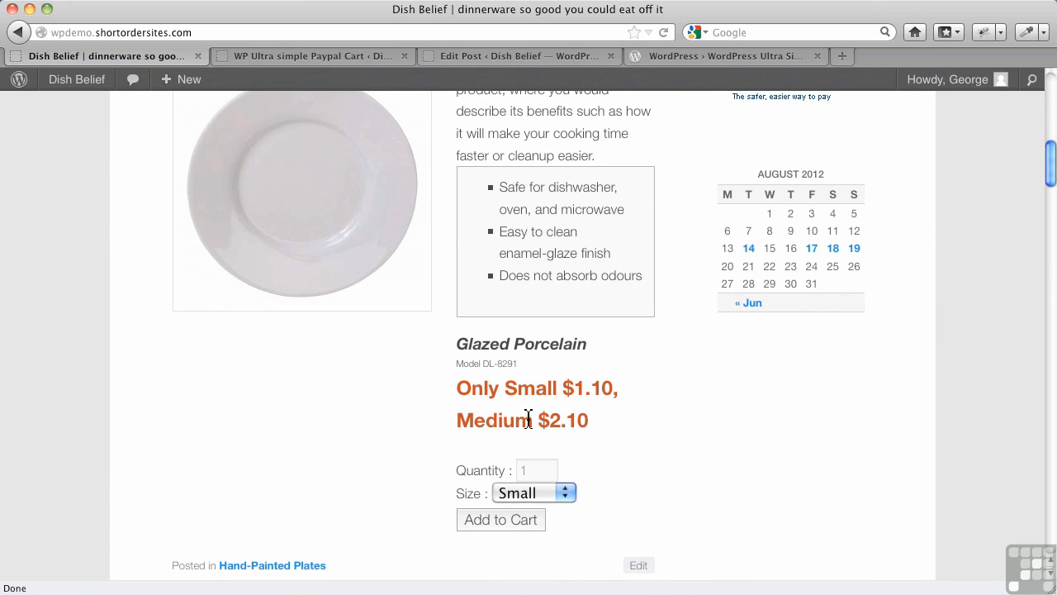
- Set the Plain Grey Plate post's product_price custom field to $15.00 and update the post
left_click(510, 56)
scroll(495, 479, "down", 8)
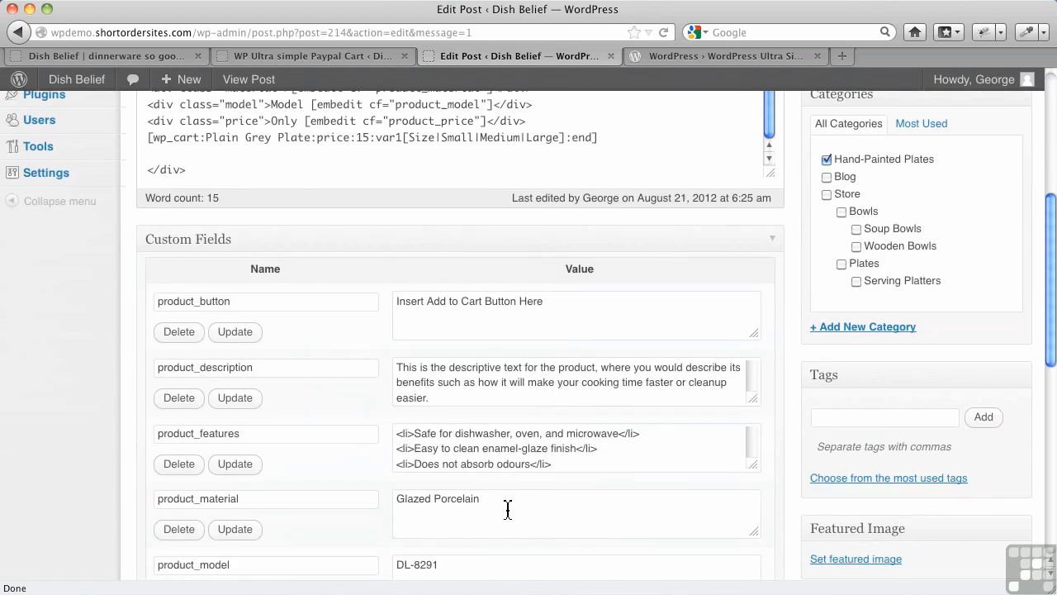
scroll(505, 491, "down", 4)
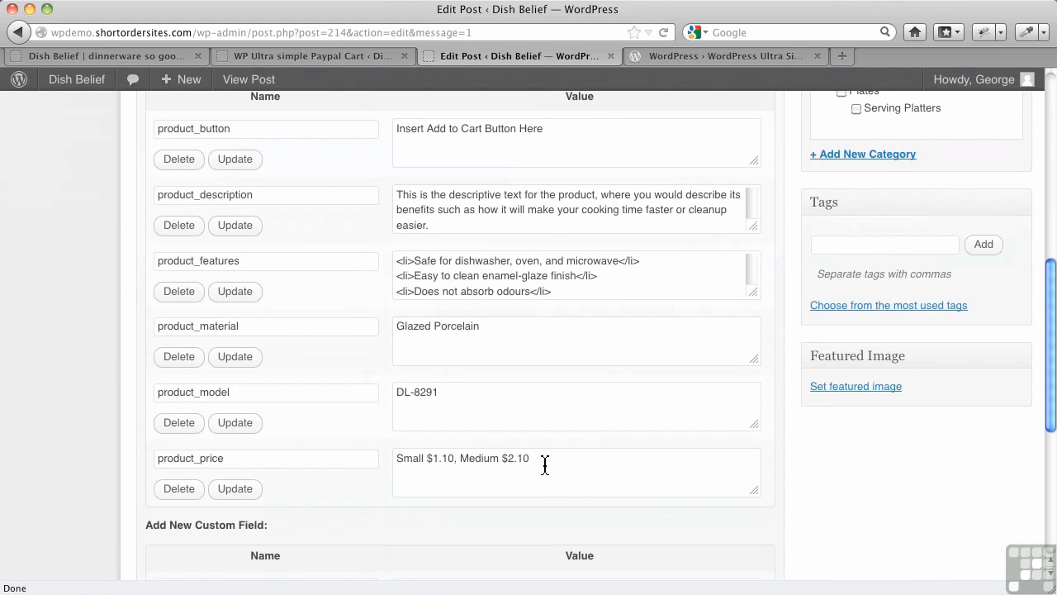
left_click_drag(545, 463, 384, 469)
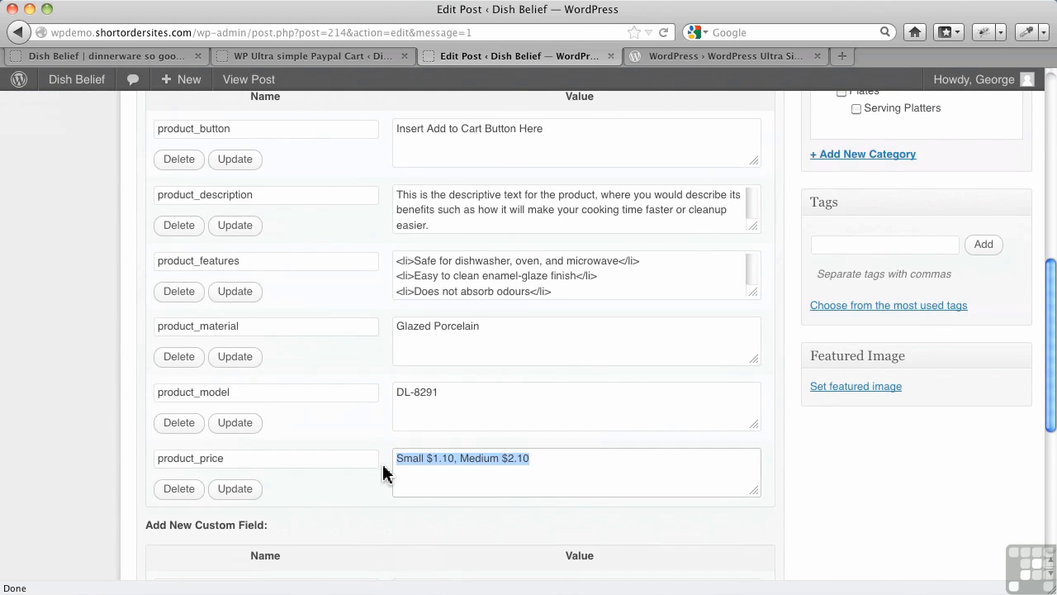
type("$15.00")
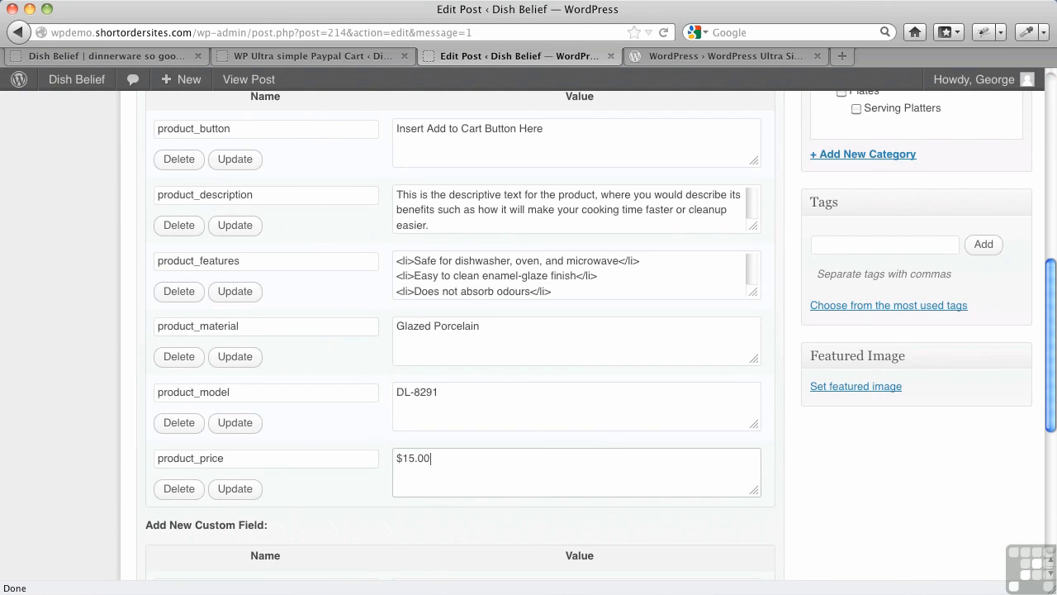
scroll(564, 407, "up", 10)
left_click(987, 358)
- Refresh the storefront page and add one Plain Grey Plate in size Large to the cart
left_click(145, 57)
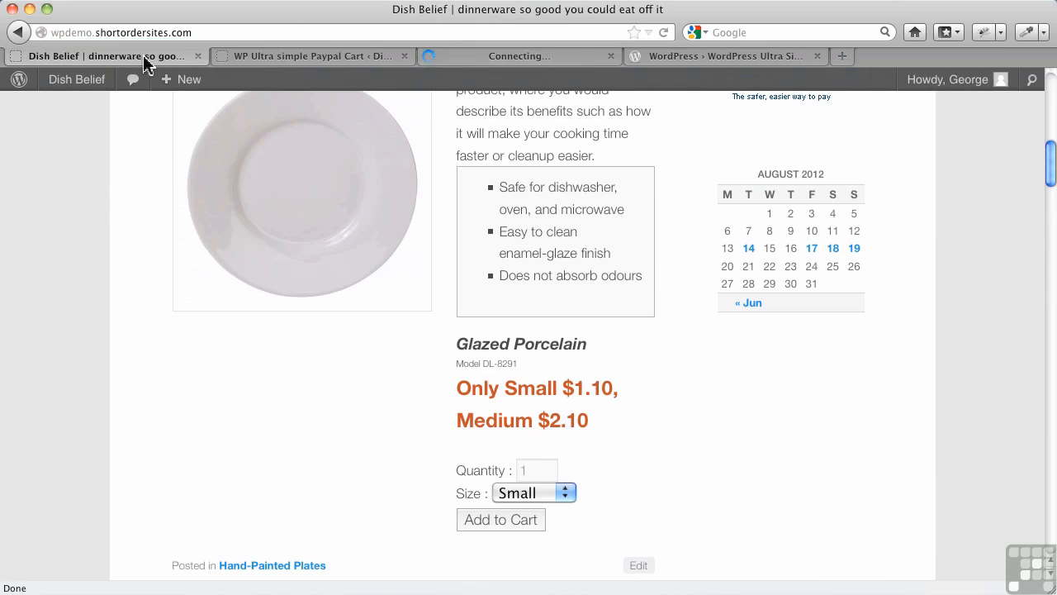
left_click(663, 33)
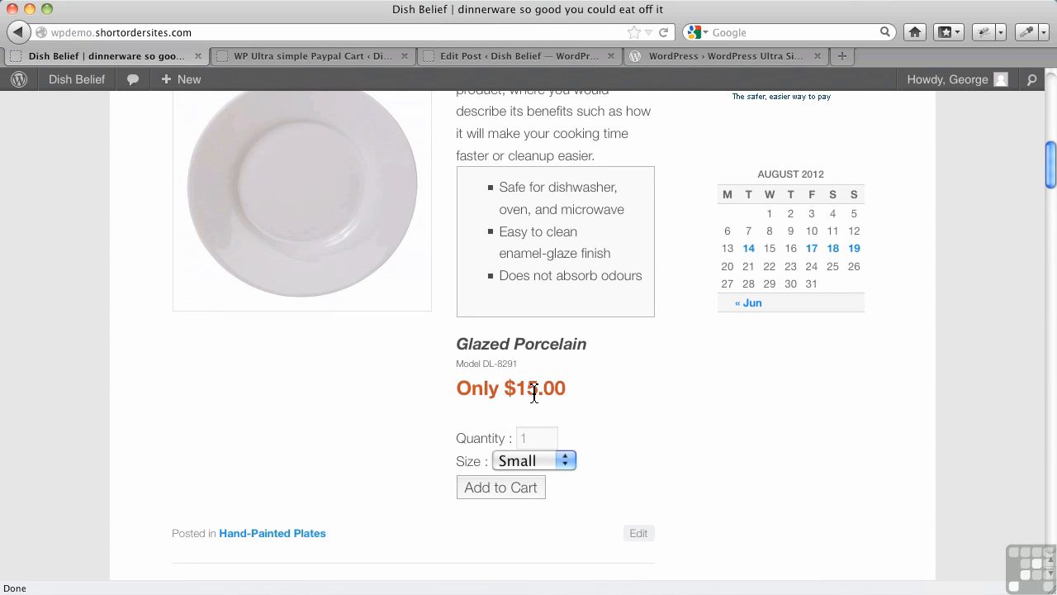
left_click(552, 463)
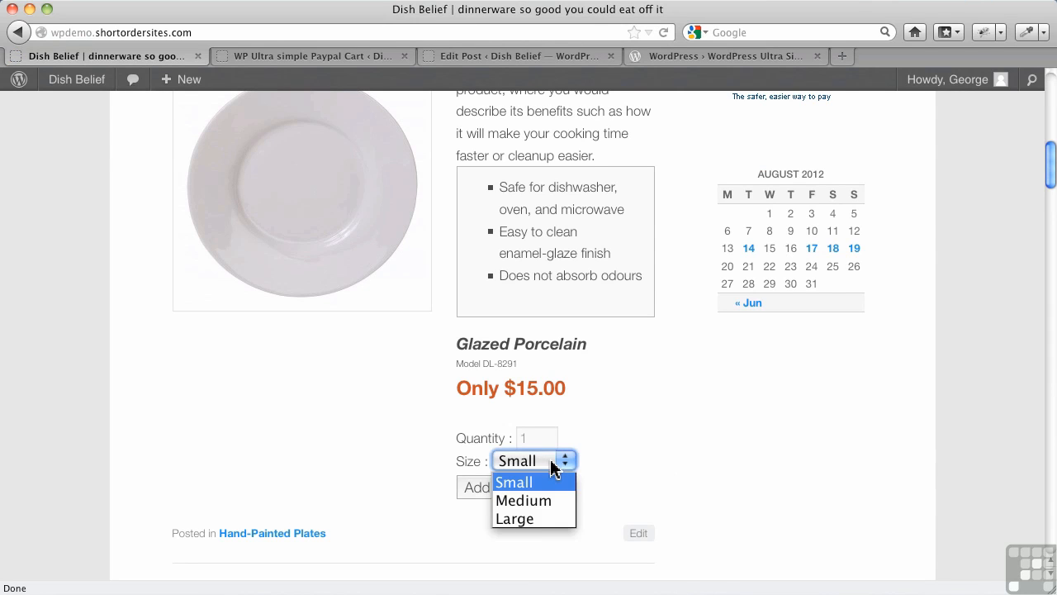
left_click(507, 529)
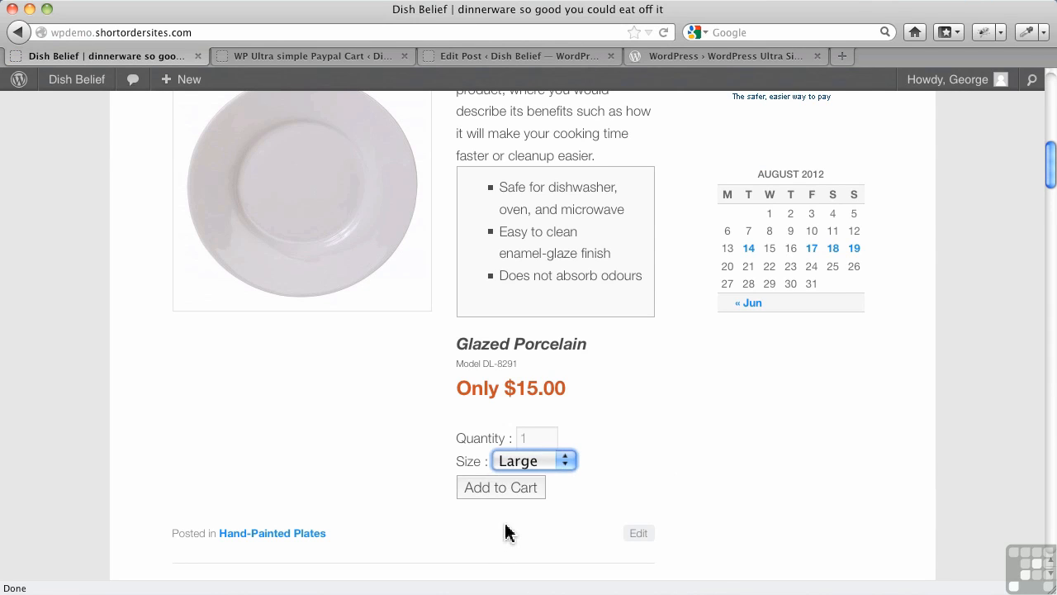
left_click(502, 497)
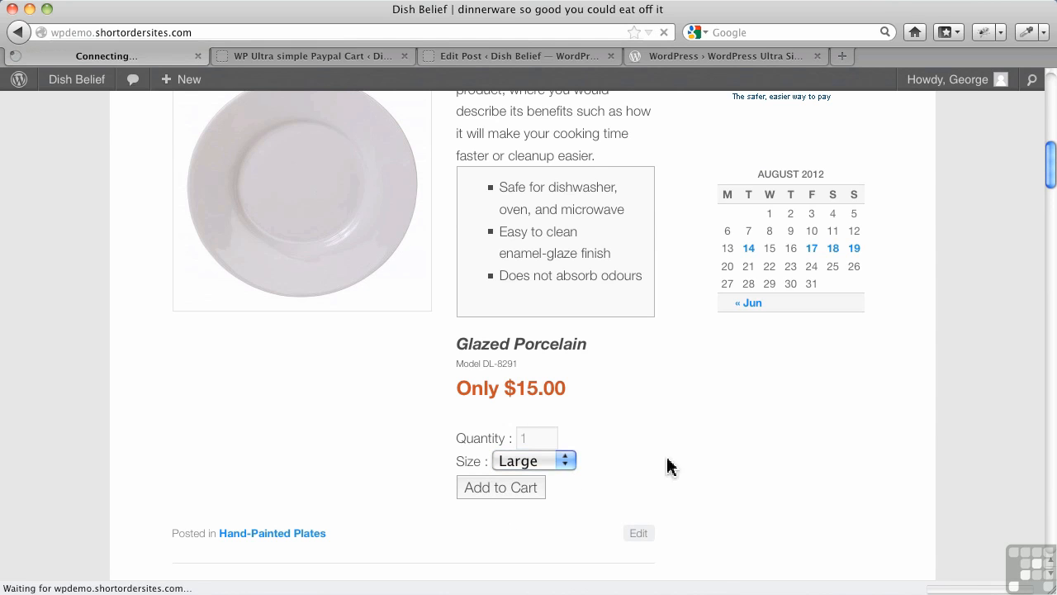
- Remove the medium Plain Grey Plate item from the shopping cart
scroll(724, 427, "down", 5)
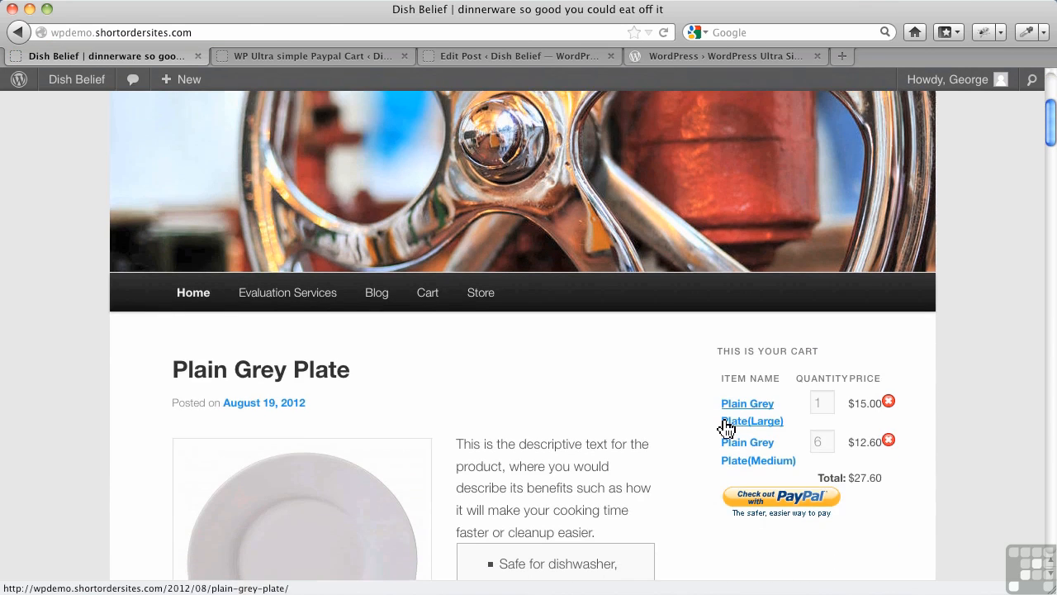
scroll(724, 427, "down", 1)
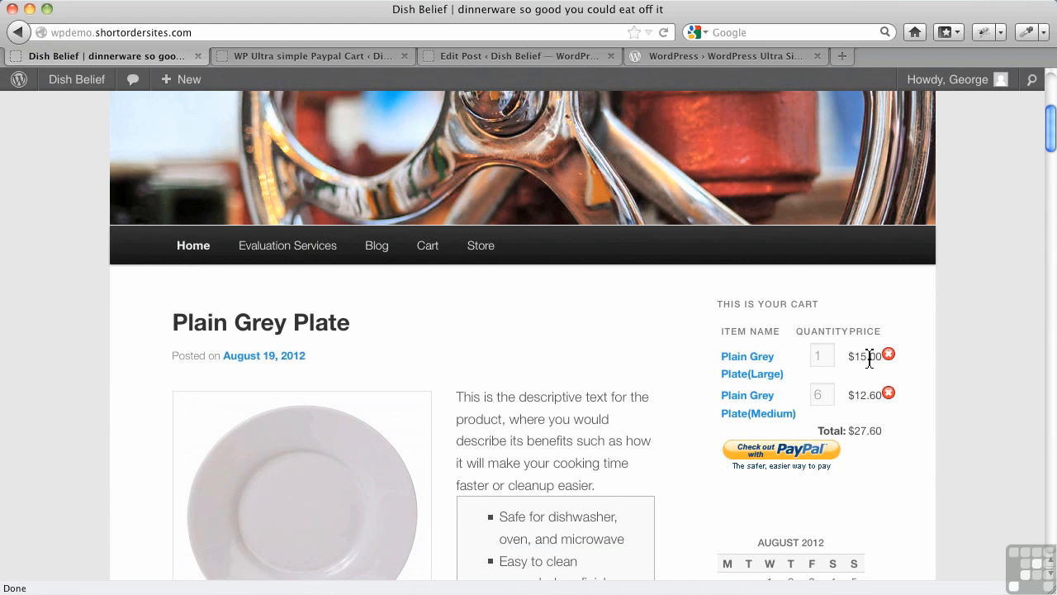
left_click(890, 396)
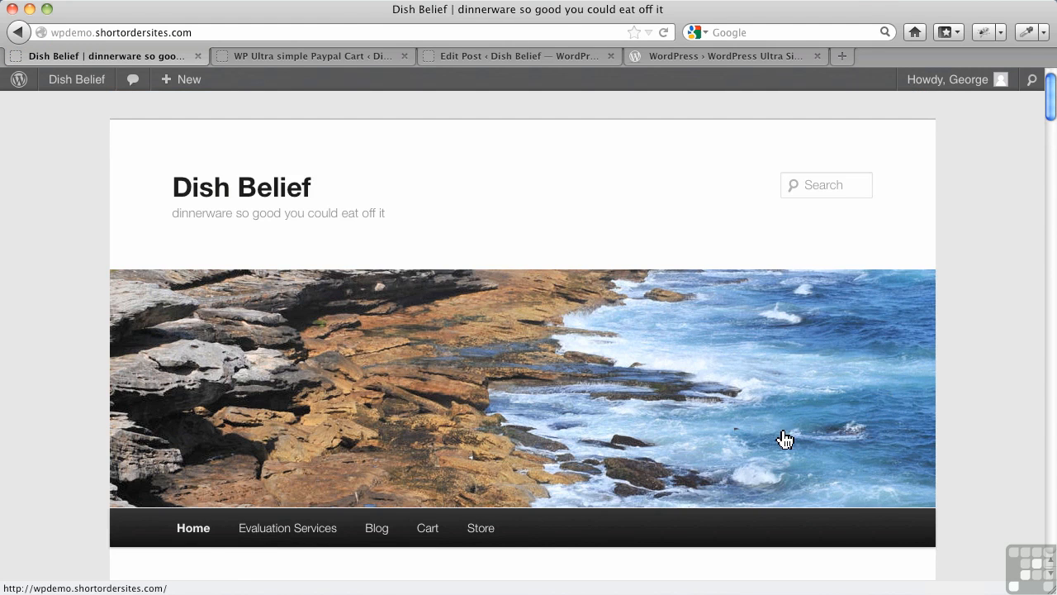
- Check the cart contents and add one Plain Grey Plate in size Small
scroll(781, 440, "down", 5)
scroll(782, 440, "down", 1)
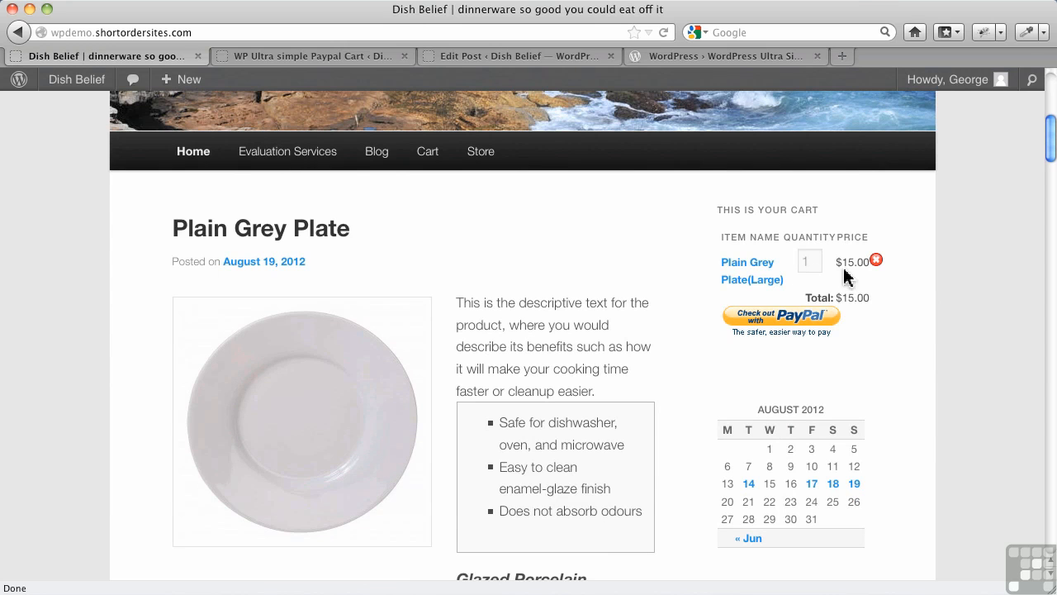
scroll(697, 371, "down", 4)
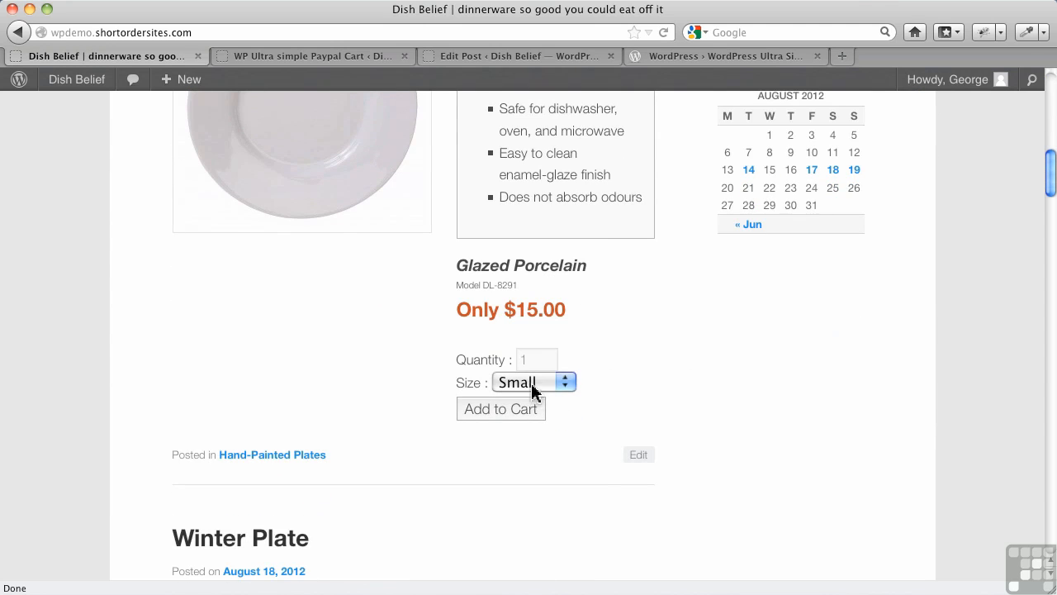
left_click(514, 414)
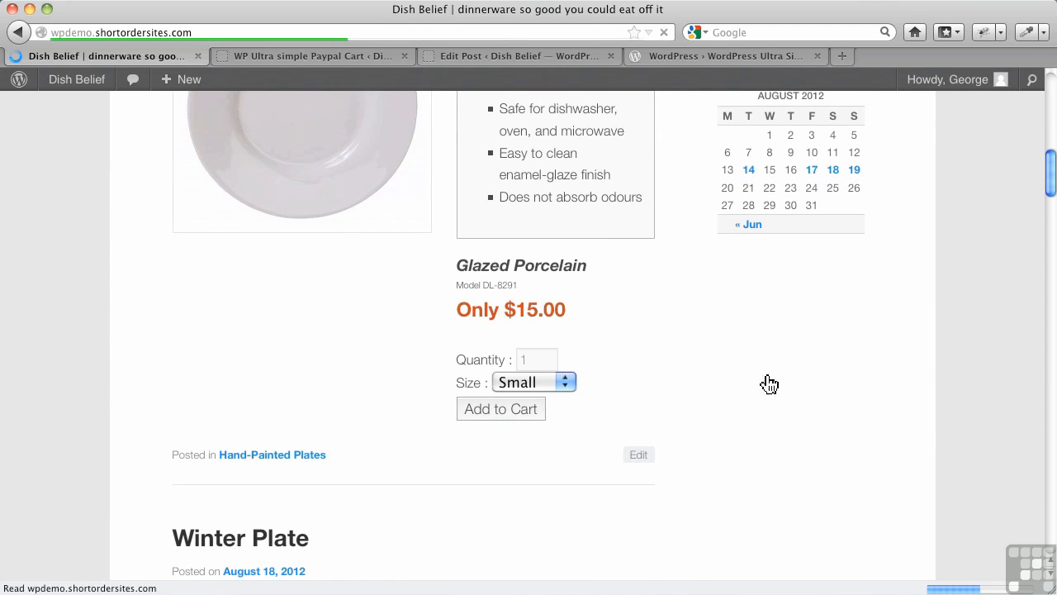
- Replace the cart shortcode in the Plain Grey Plate post with the multiple-variation example copied from the PayPal cart plugin's usage instructions
scroll(767, 382, "down", 4)
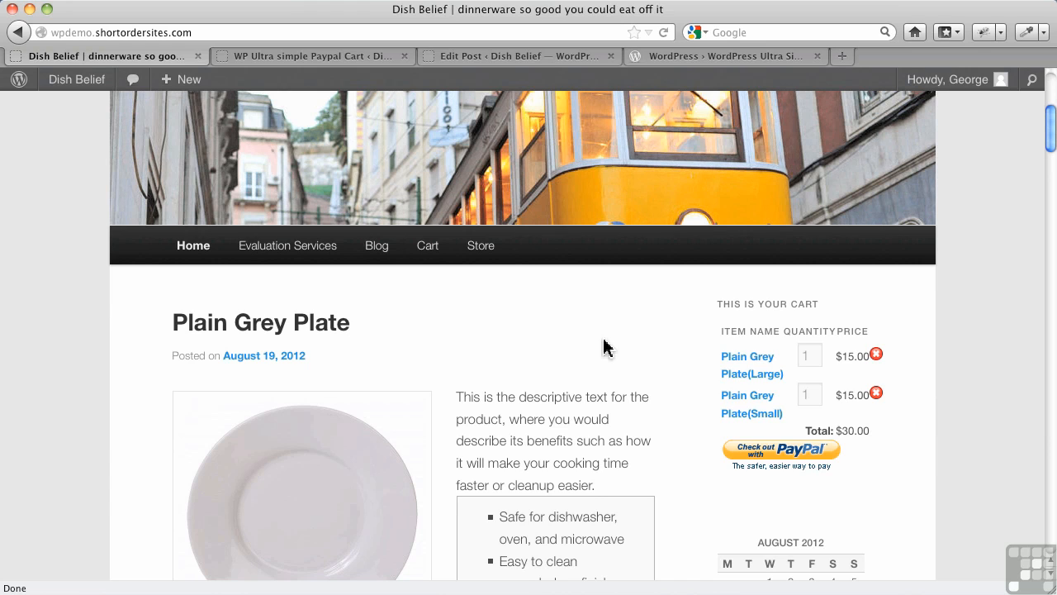
left_click(342, 72)
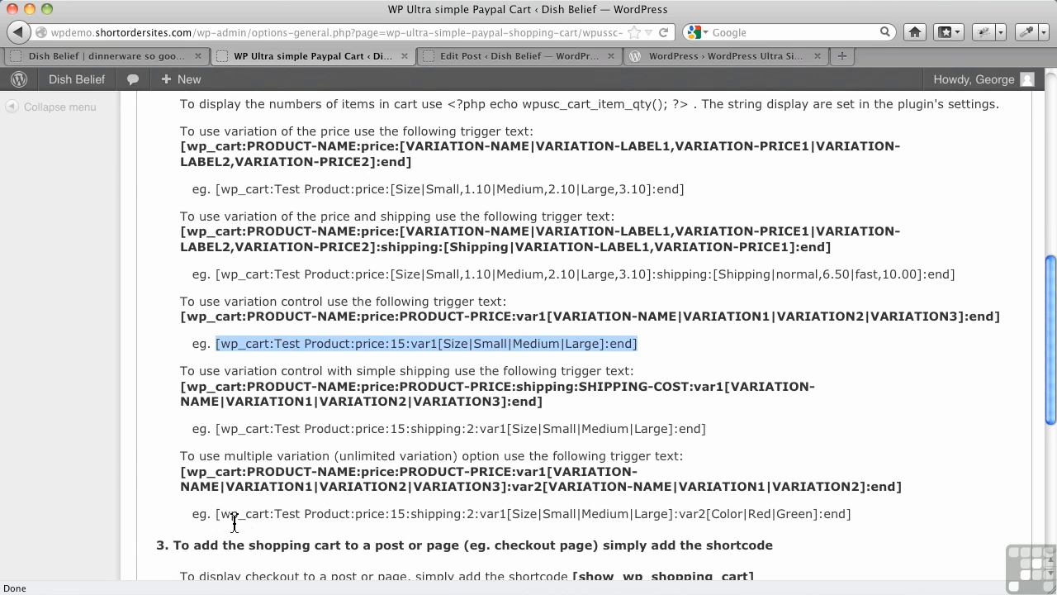
left_click_drag(217, 515, 904, 520)
key("super+c")
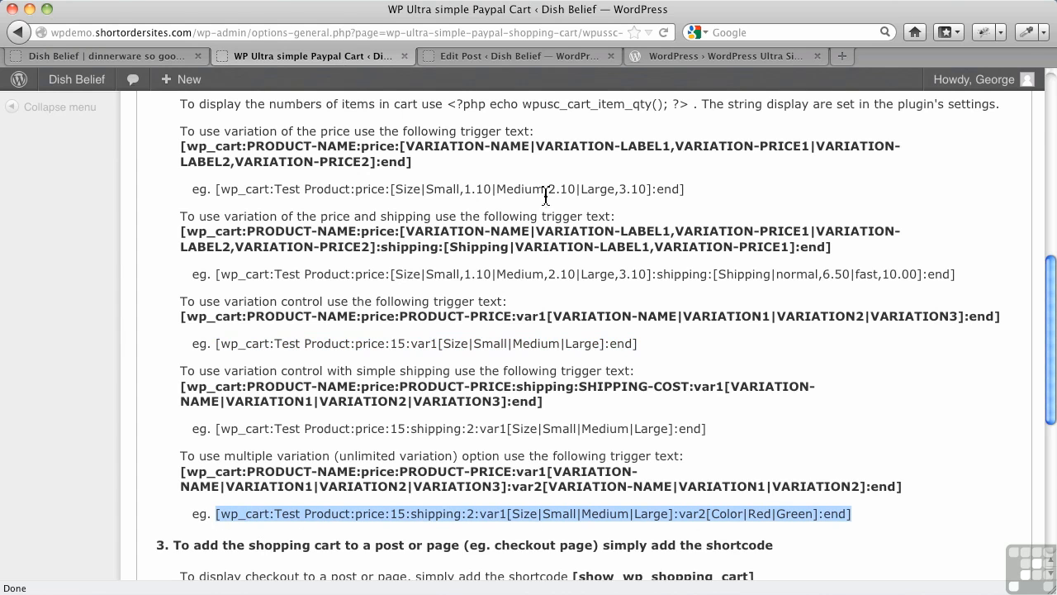
left_click(493, 59)
scroll(377, 448, "down", 3)
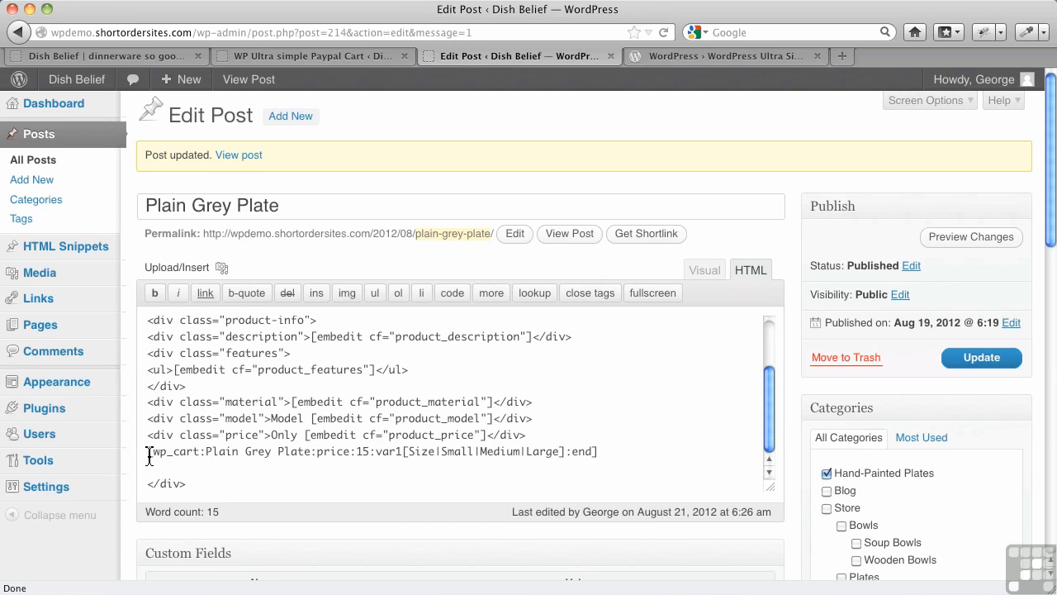
left_click_drag(148, 452, 645, 473)
key("super+v")
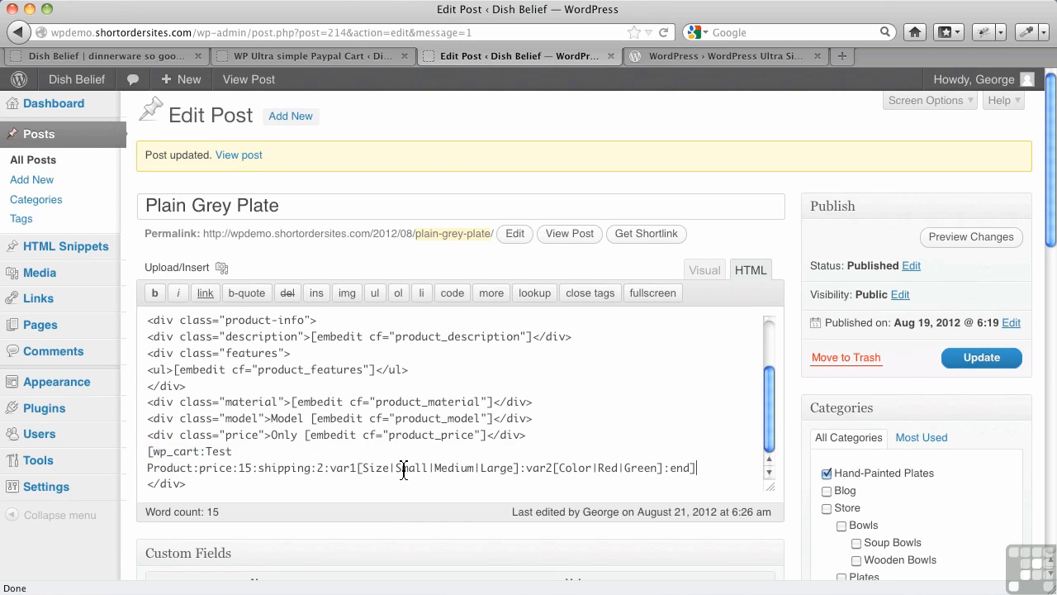
- Remove the shipping:2 parameter from the pasted wp_cart shortcode
left_click(328, 469)
key("BackSpace")
key("BackSpace")
key("BackSpace")
key("BackSpace")
key("BackSpace")
key("BackSpace")
key("BackSpace")
key("BackSpace")
key("BackSpace")
key("BackSpace")
key("BackSpace")
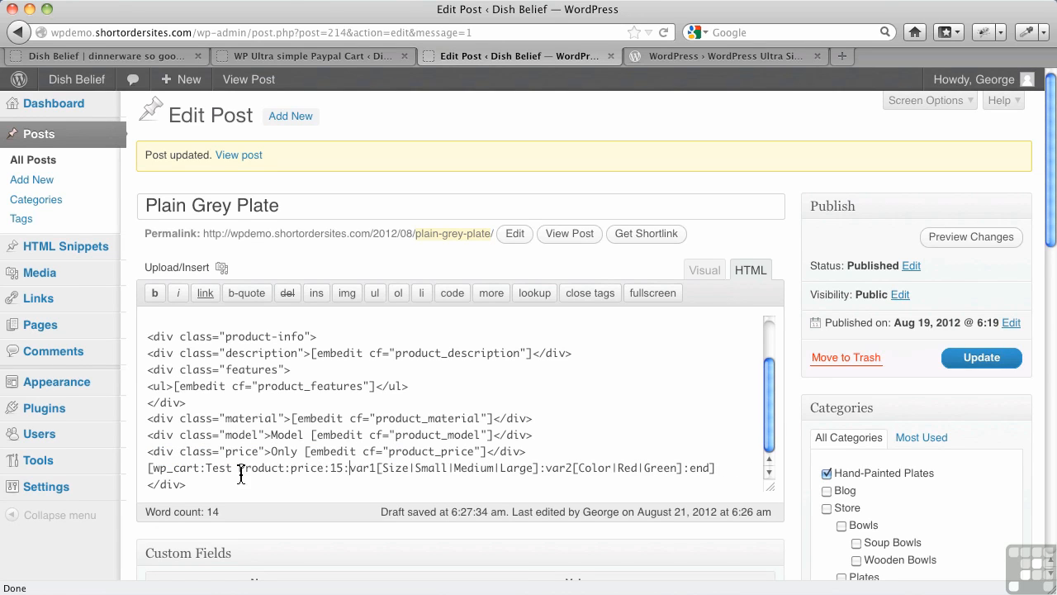
- Change the shortcode's product name to Plain Grey Plate and update the post
left_click_drag(207, 469, 283, 469)
type("Plain Grey Plate")
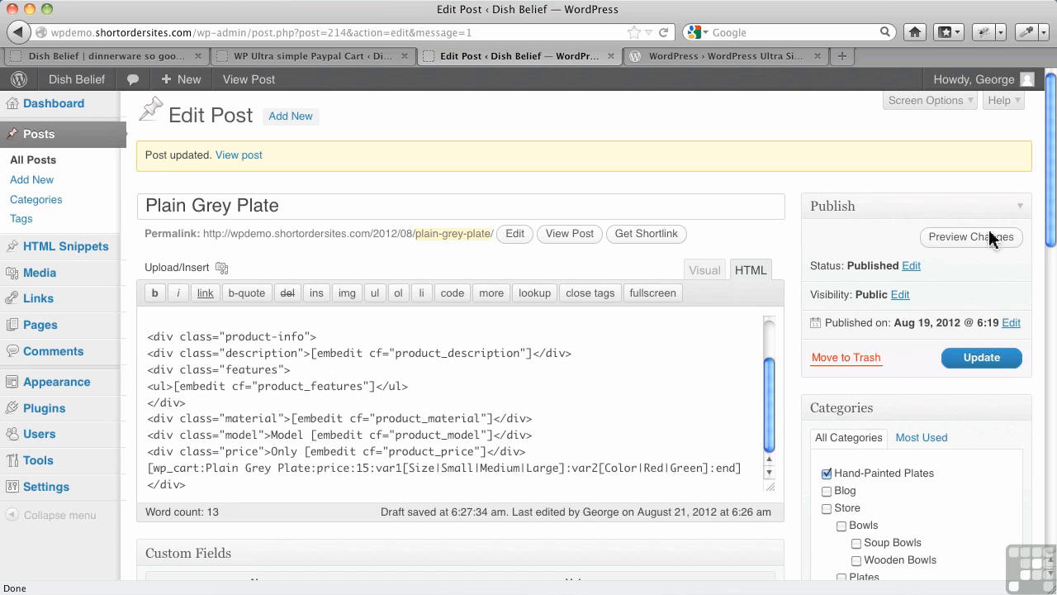
left_click(982, 357)
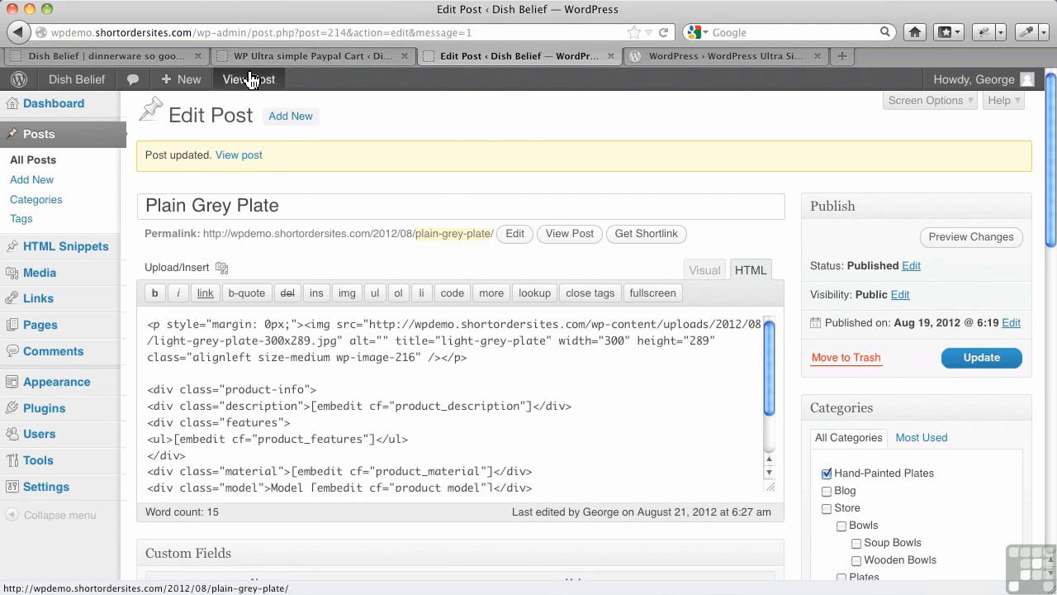
- Reload the storefront page, resending the form data, and check the Plain Grey Plate's size and color options
left_click(157, 55)
left_click(661, 33)
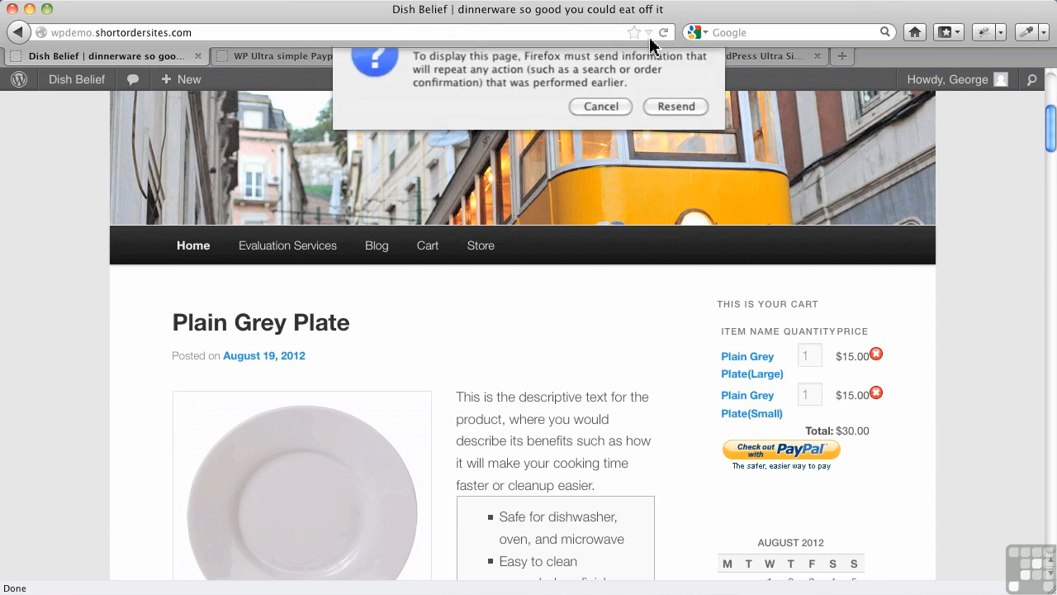
left_click(676, 142)
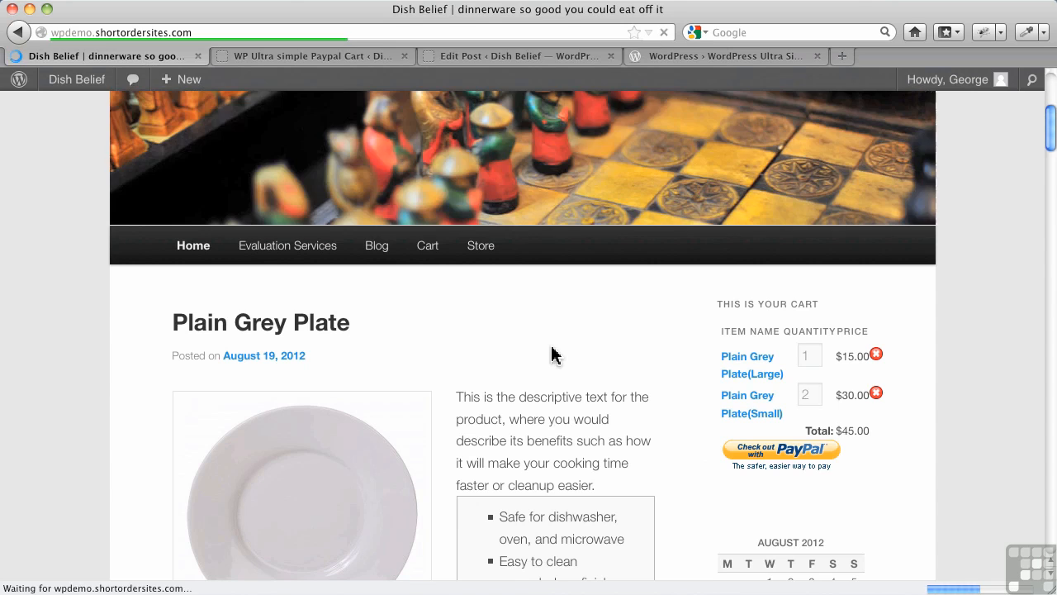
scroll(552, 355, "down", 10)
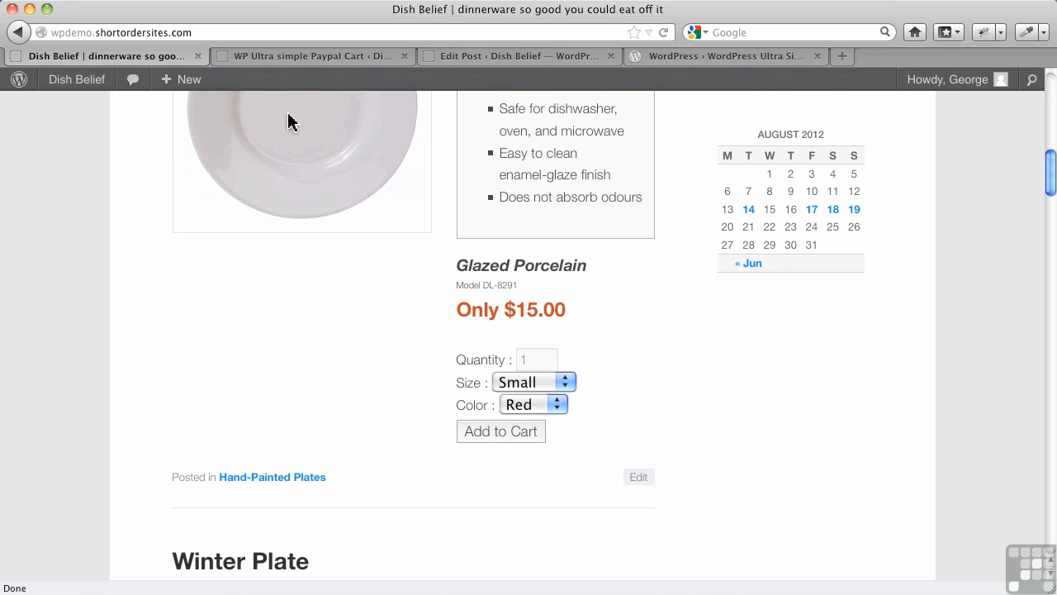
- Enable Display Product Options Inline in the Ultra Simple PayPal Cart settings and save the options
left_click(271, 60)
scroll(221, 203, "up", 10)
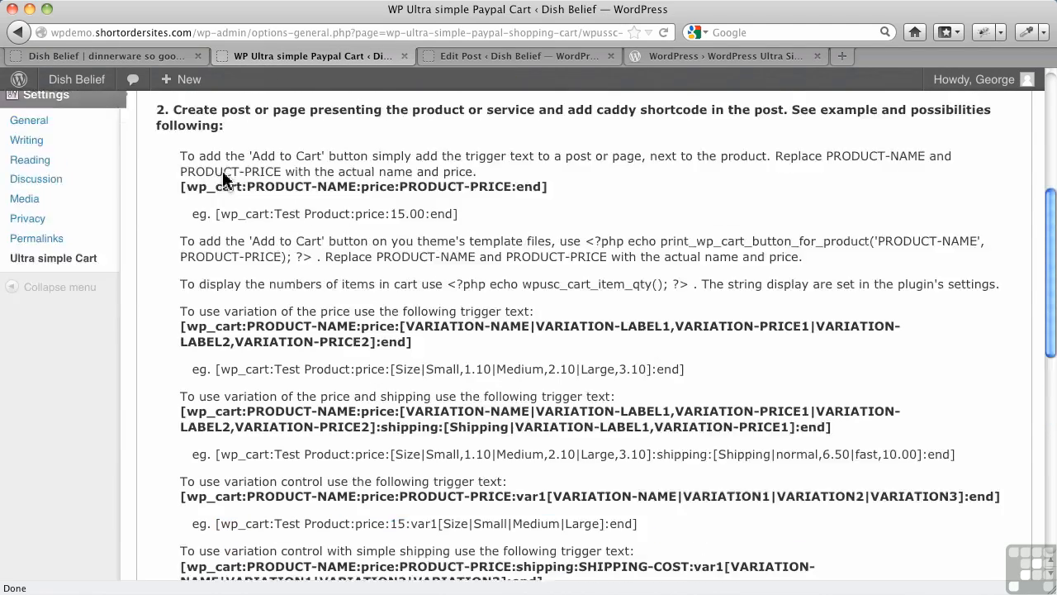
left_click(232, 207)
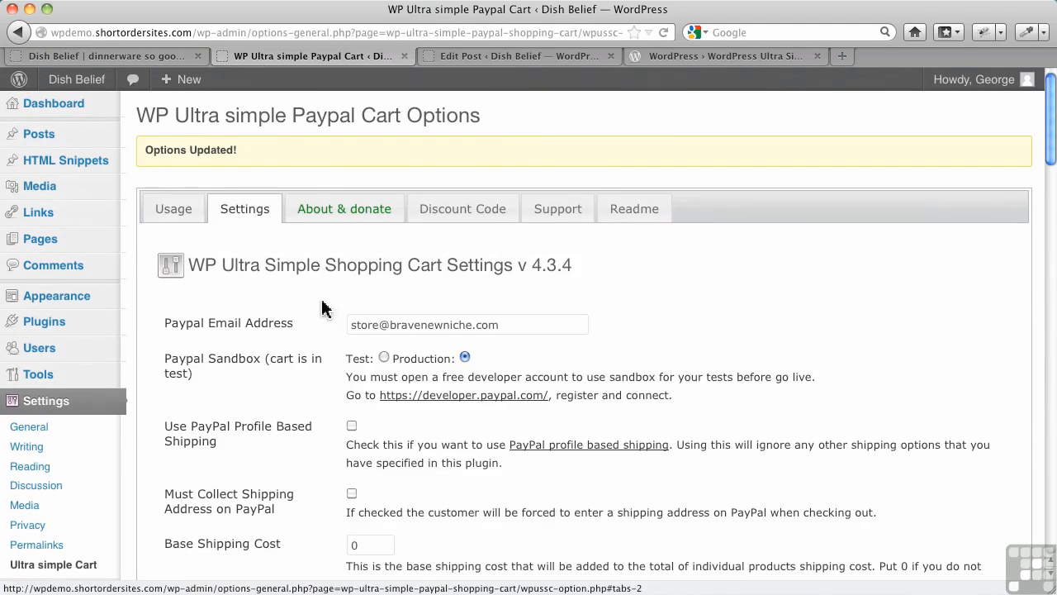
scroll(328, 400, "down", 3)
scroll(326, 399, "down", 10)
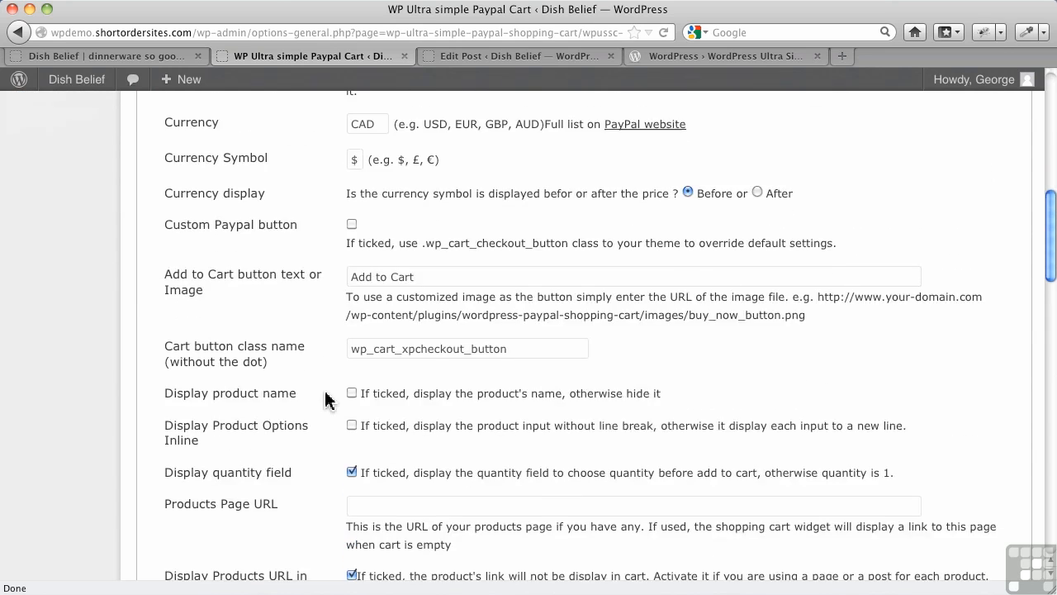
scroll(325, 400, "down", 2)
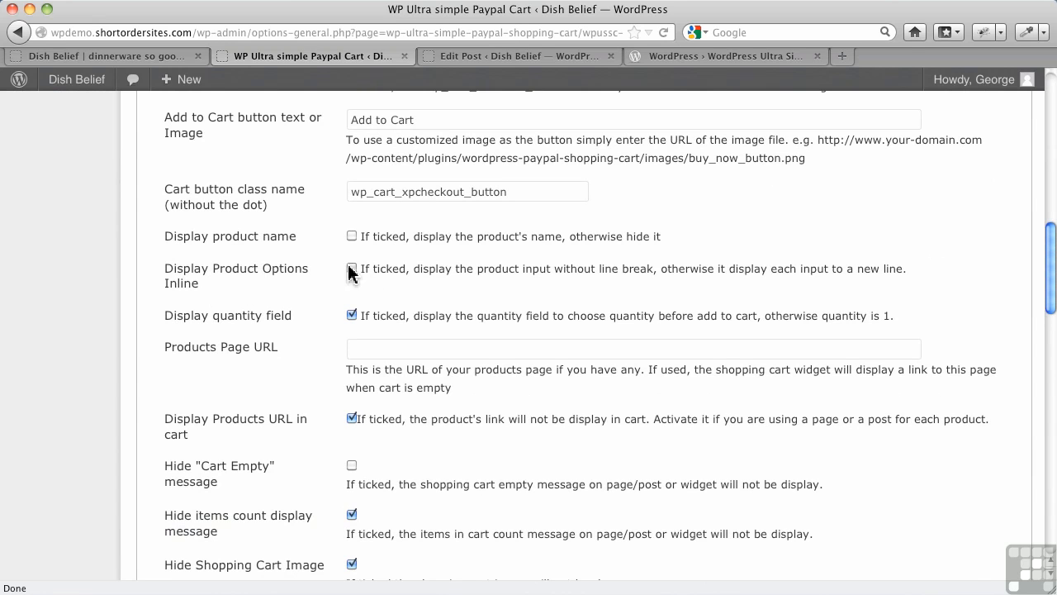
scroll(326, 355, "down", 10)
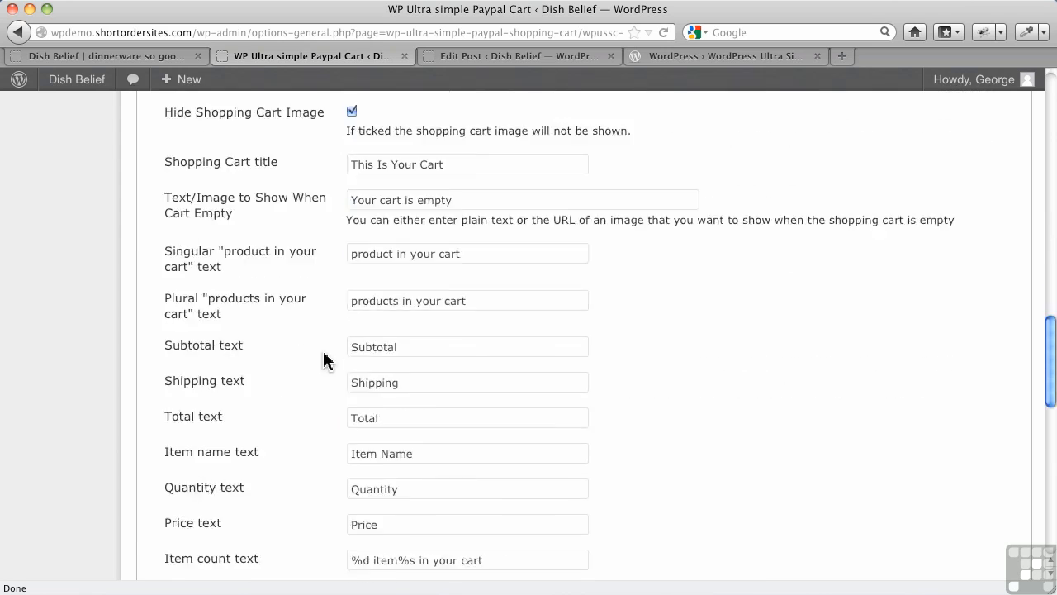
scroll(266, 411, "down", 6)
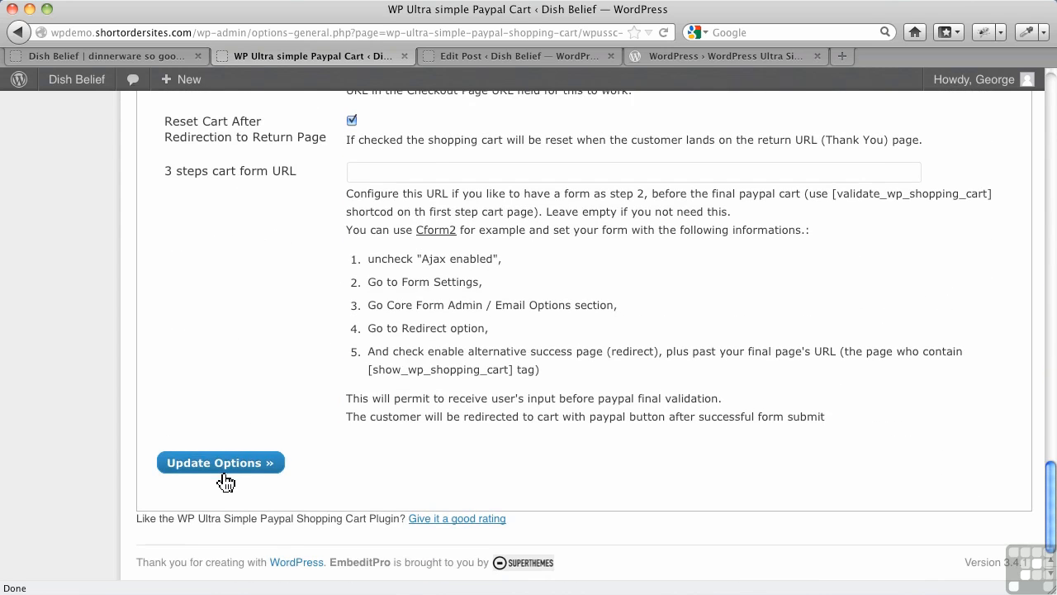
left_click(224, 471)
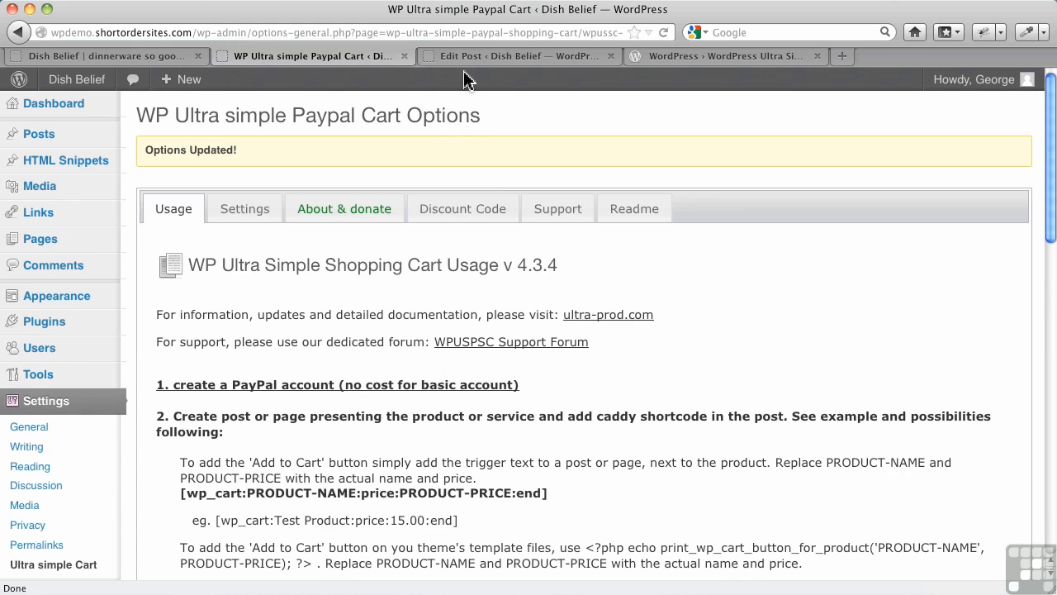
- Reload the storefront with the form data resent and examine the inline layout of the Plain Grey Plate's purchase options
left_click(90, 56)
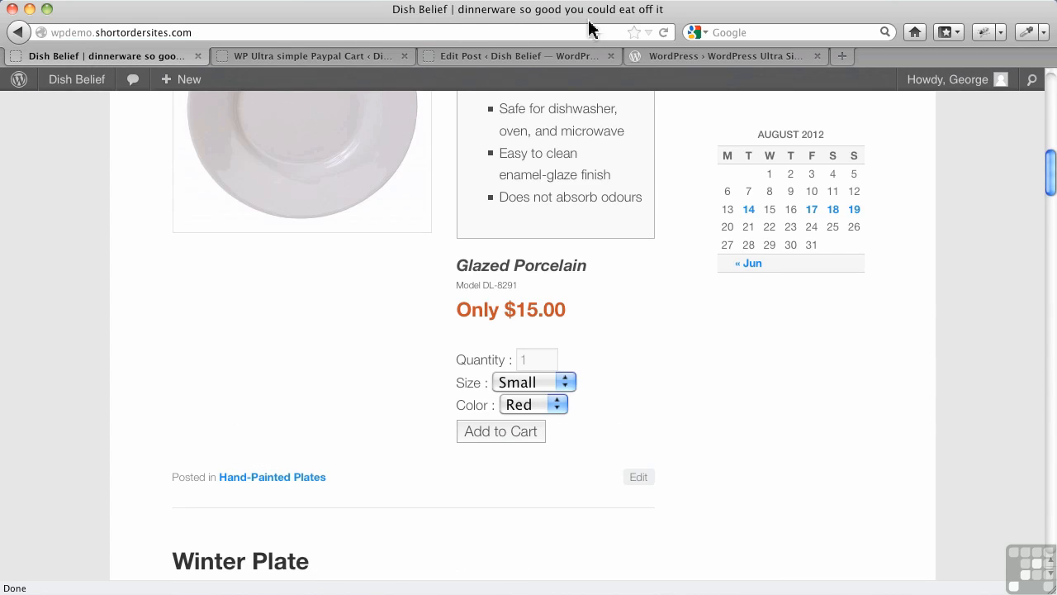
left_click(664, 33)
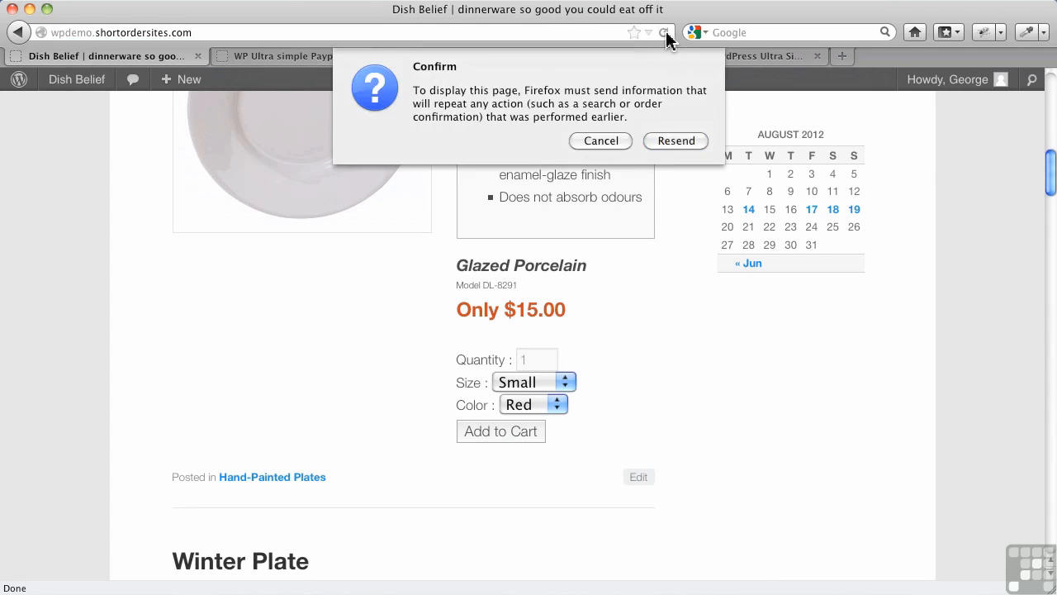
left_click(667, 139)
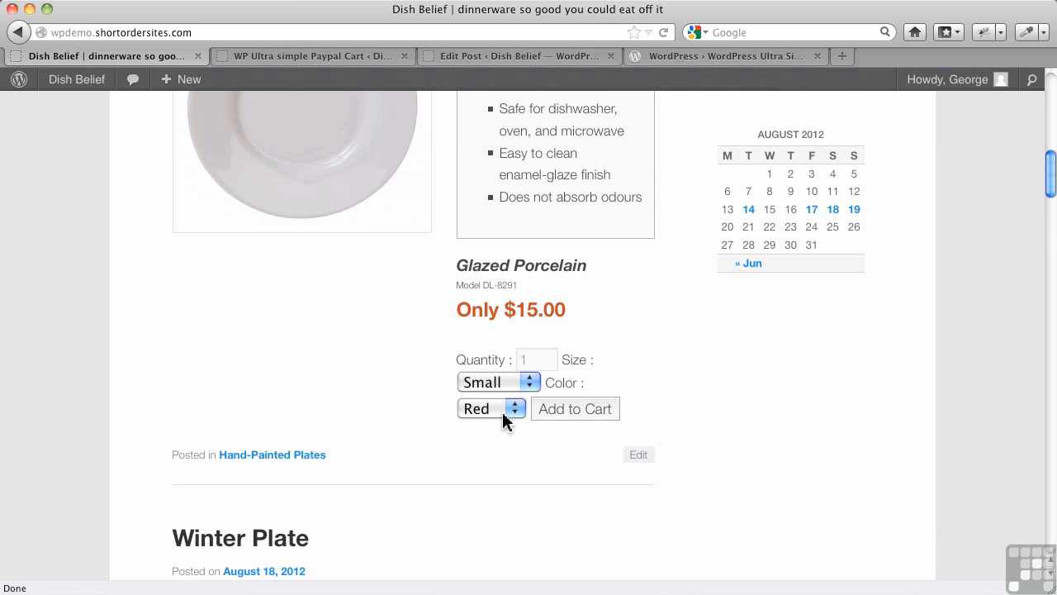
left_click(596, 413)
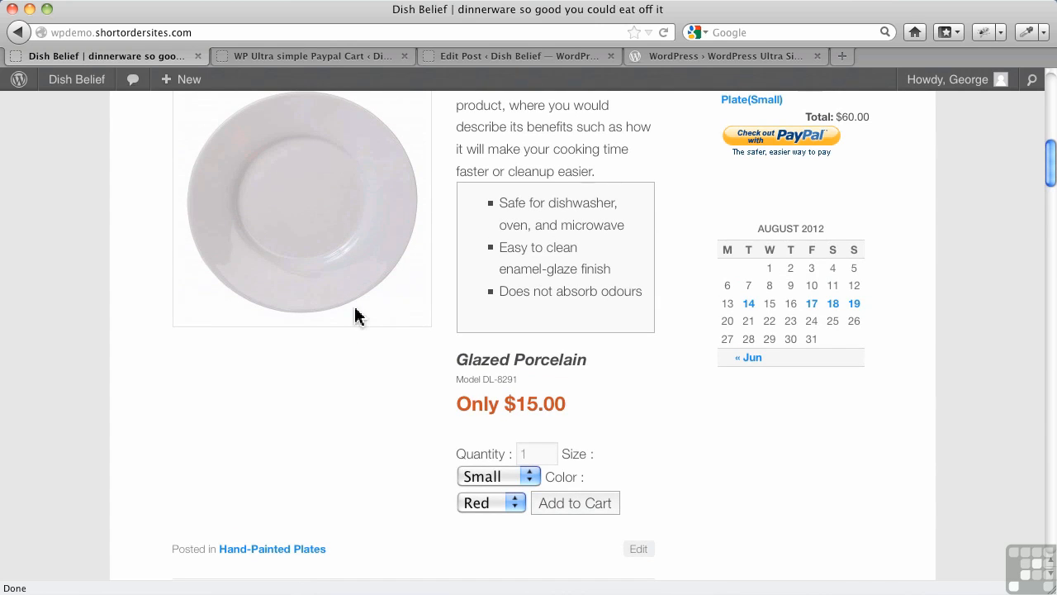
- Inspect the plate image with Firebug and delete alignleft from its class attribute
right_click(352, 320)
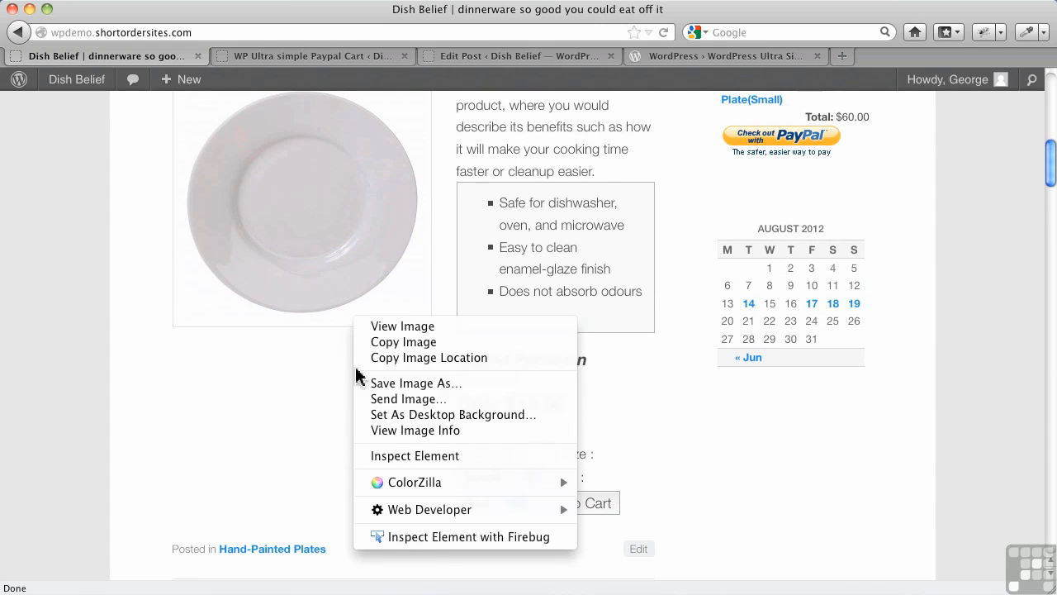
left_click(423, 539)
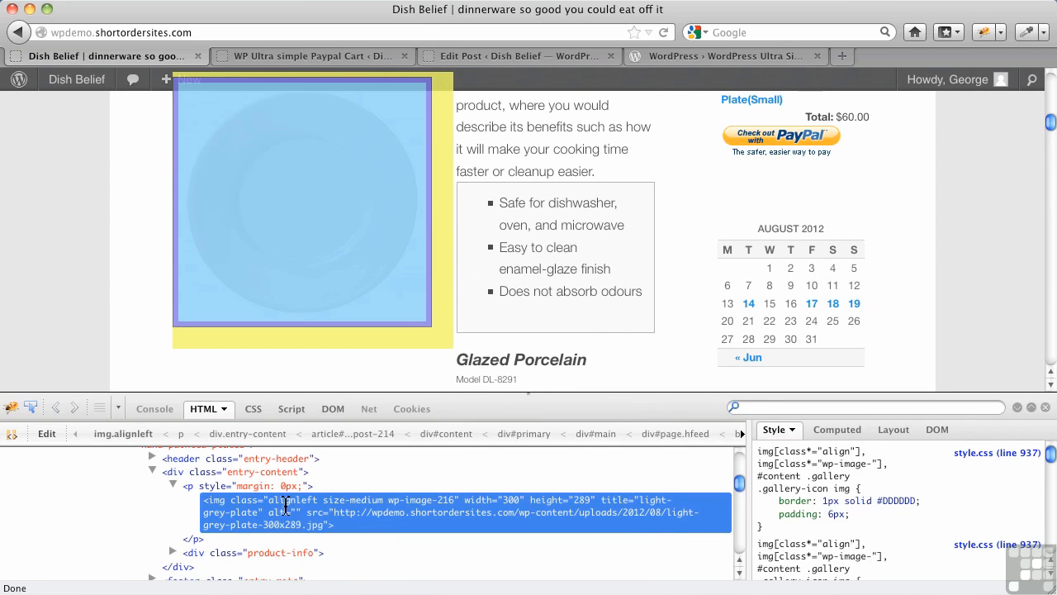
double_click(319, 501)
left_click(319, 500)
key("BackSpace")
key("BackSpace")
key("BackSpace")
key("BackSpace")
key("BackSpace")
key("BackSpace")
key("BackSpace")
key("BackSpace")
key("BackSpace")
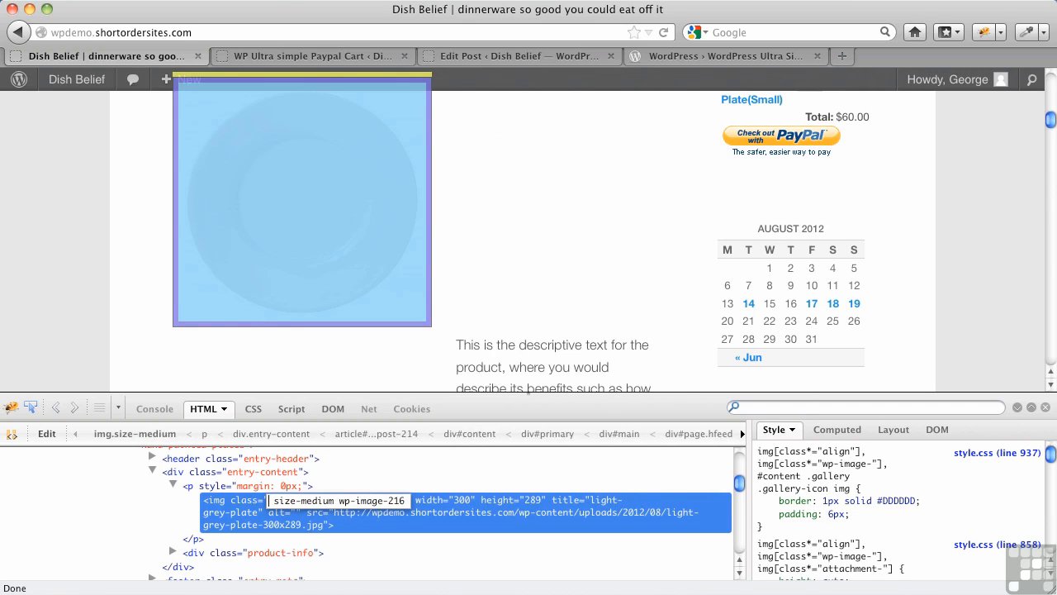
key("BackSpace")
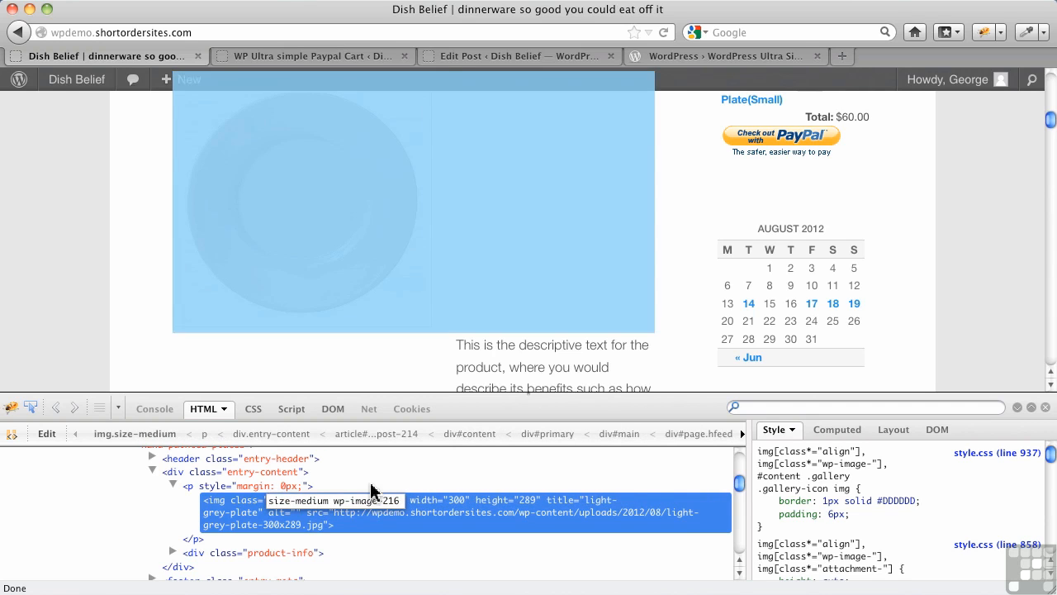
- Disable the float: right and width: 240px rules of the product-info div in Firebug
scroll(246, 519, "down", 1)
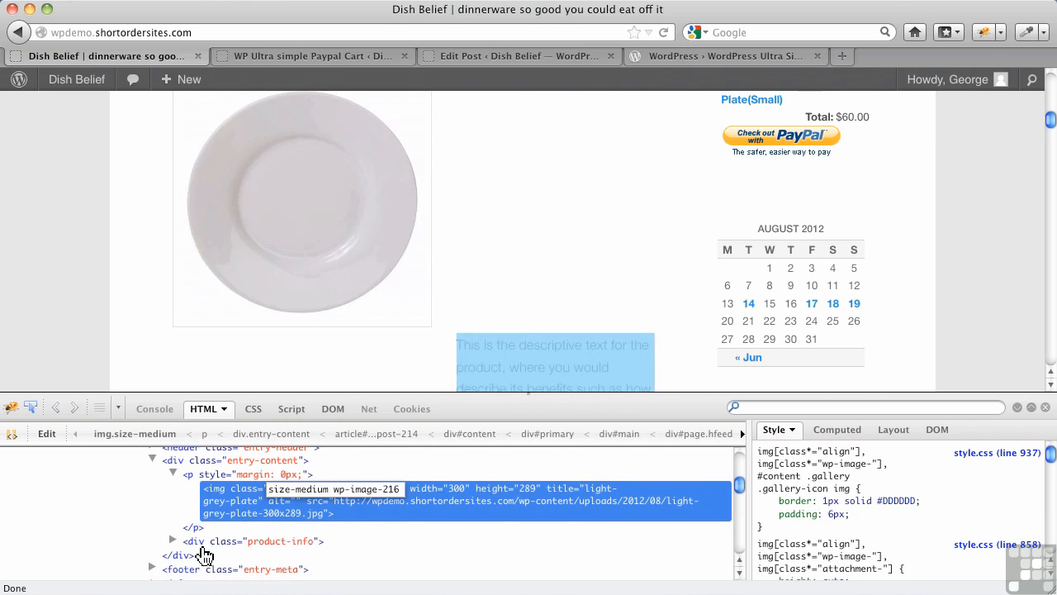
left_click(202, 547)
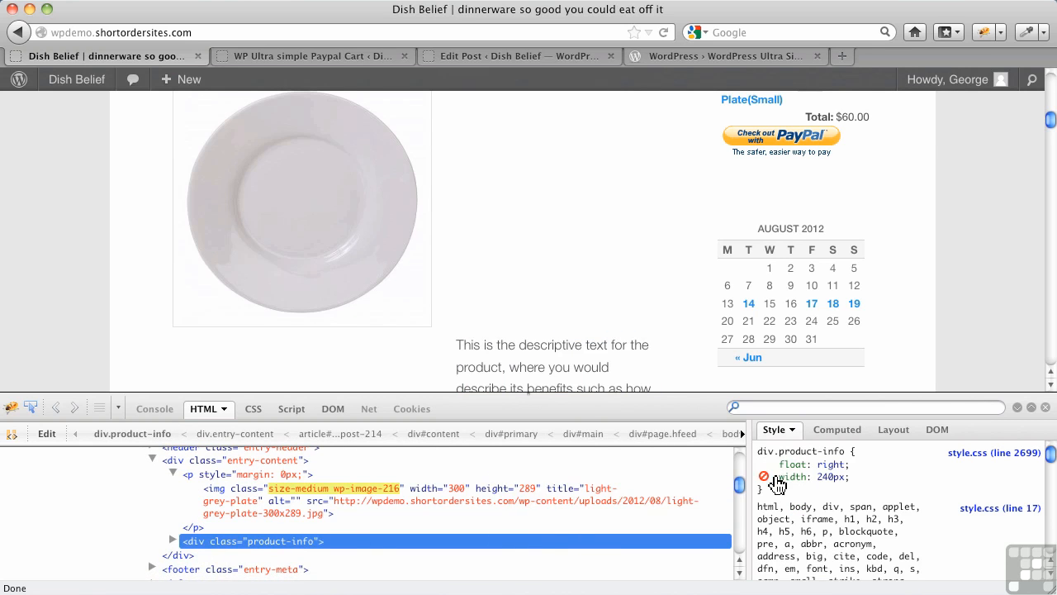
left_click(765, 465)
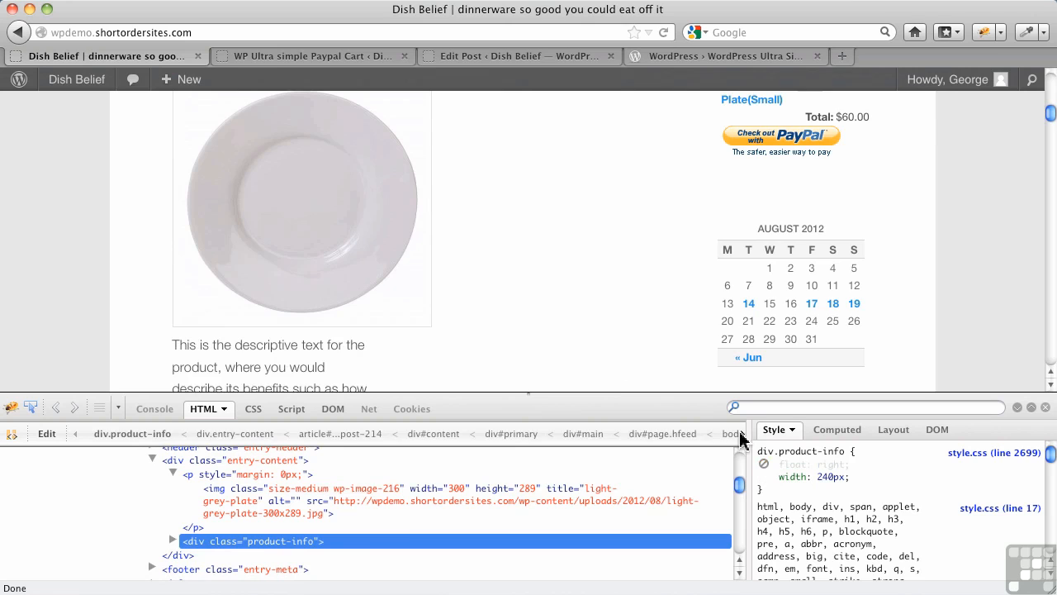
scroll(574, 347, "down", 4)
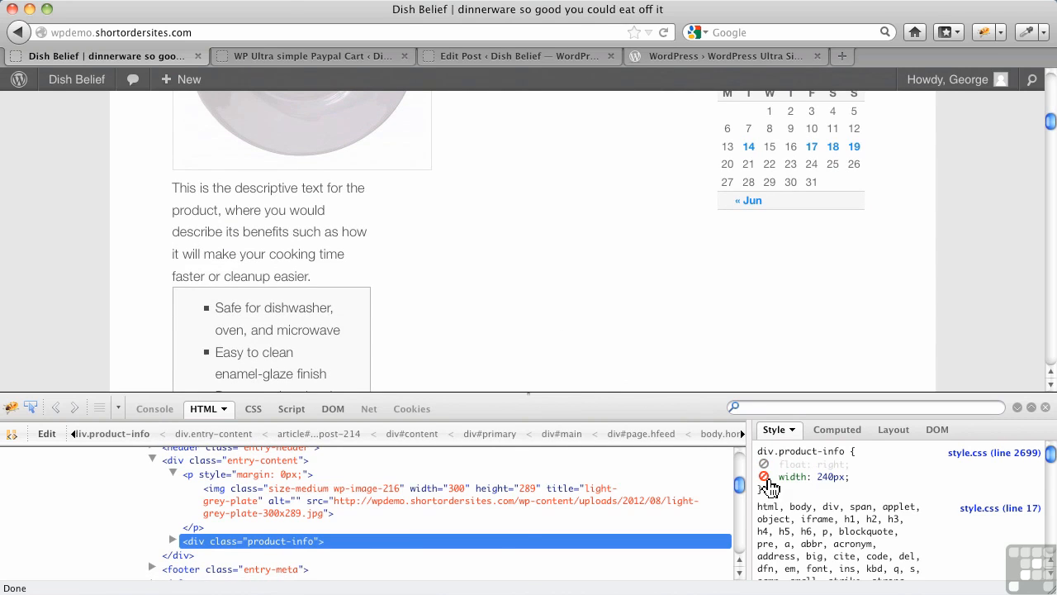
left_click(764, 476)
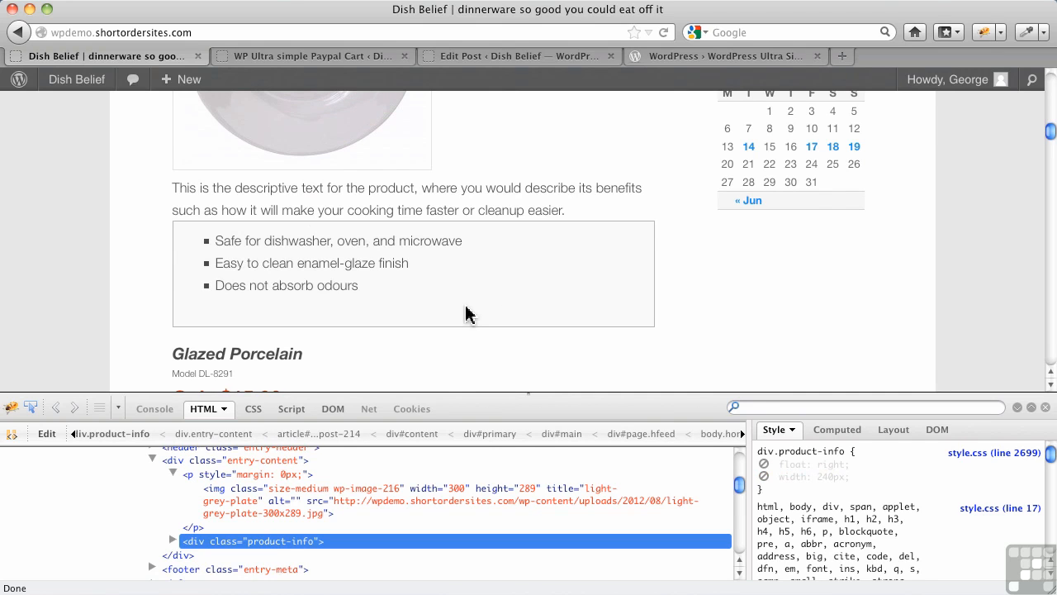
- Close Firebug and review the full-width product description and inline purchase options below the plate image
scroll(467, 314, "up", 4)
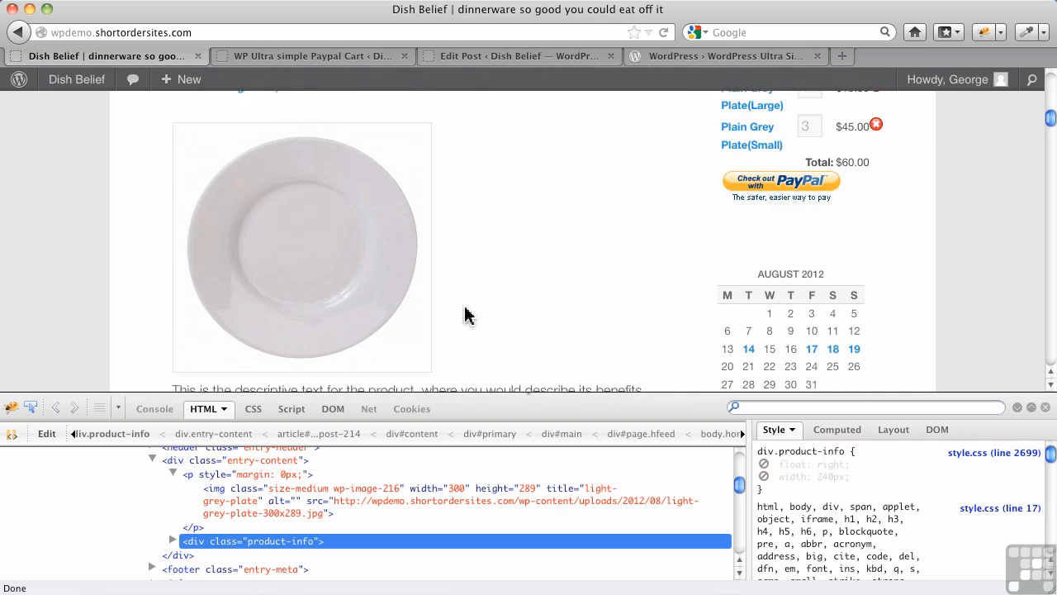
left_click(1046, 407)
scroll(521, 322, "down", 1)
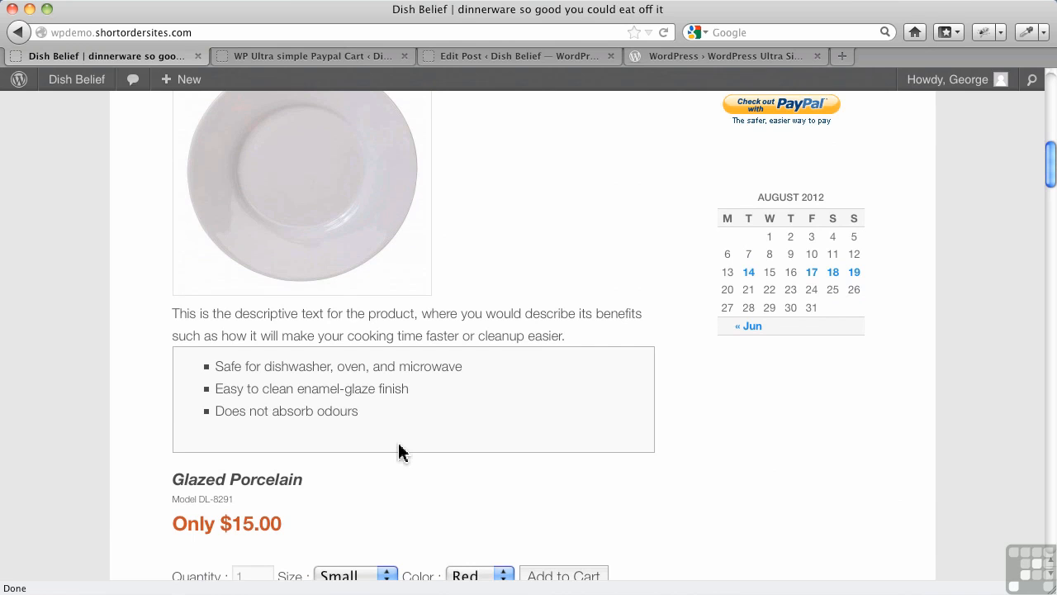
scroll(337, 445, "down", 2)
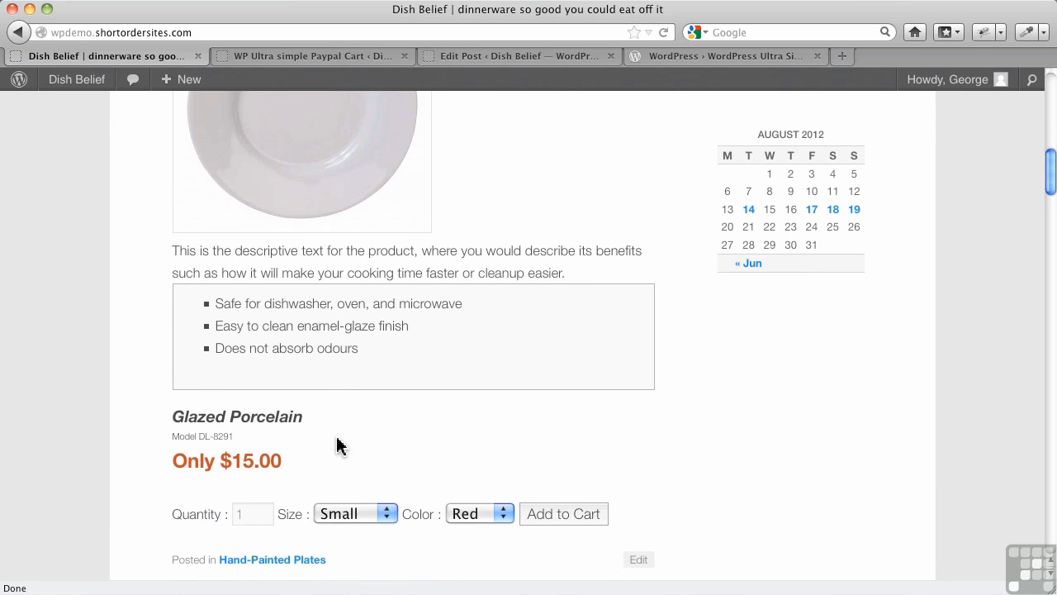
scroll(337, 445, "down", 1)
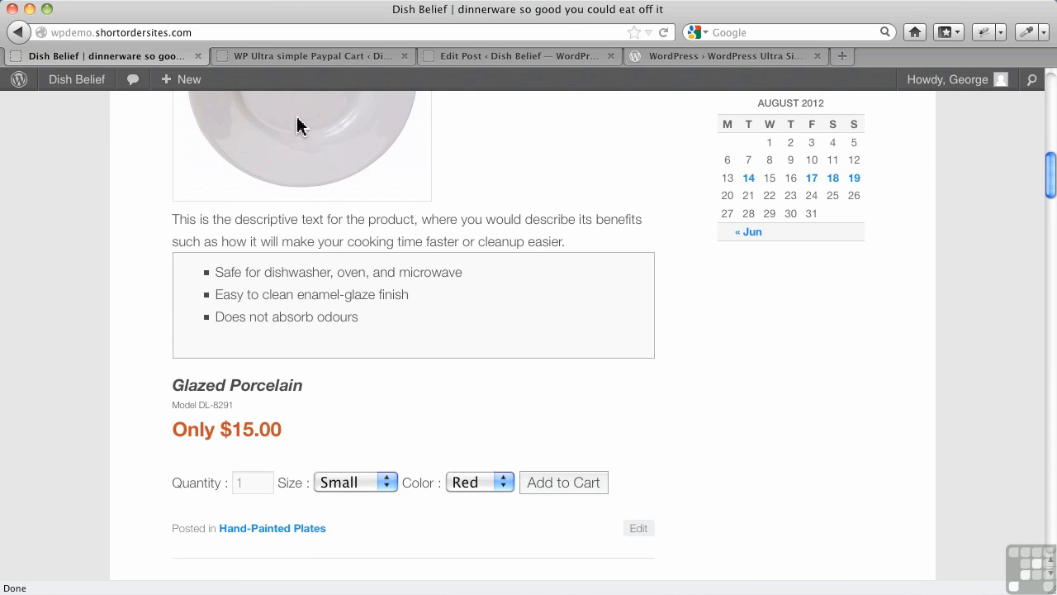
- Turn off Display Product Options Inline in the Ultra Simple PayPal Cart settings and save the options
left_click(325, 58)
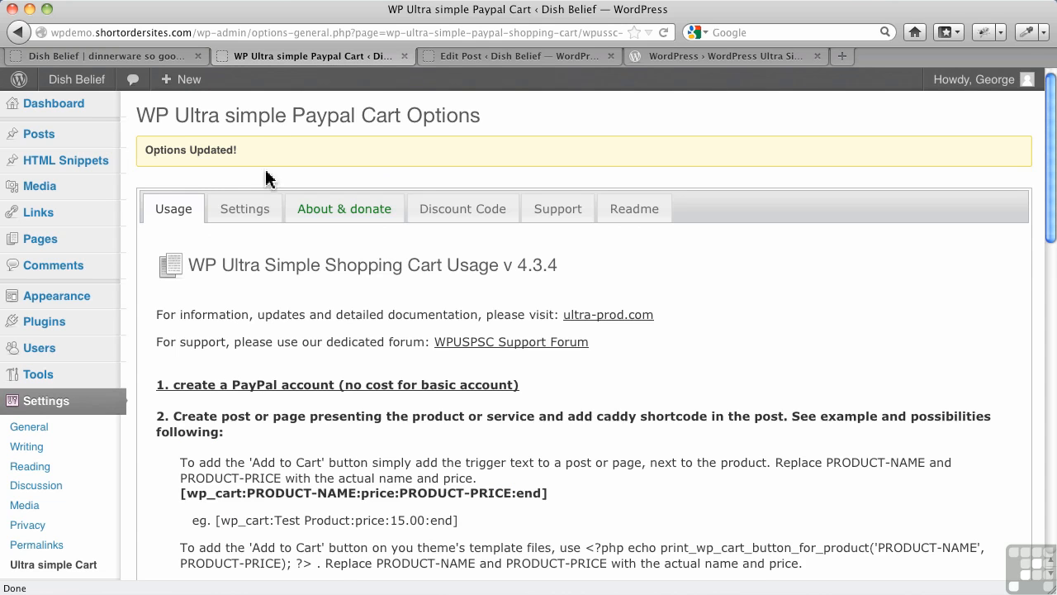
left_click(245, 207)
scroll(278, 372, "down", 15)
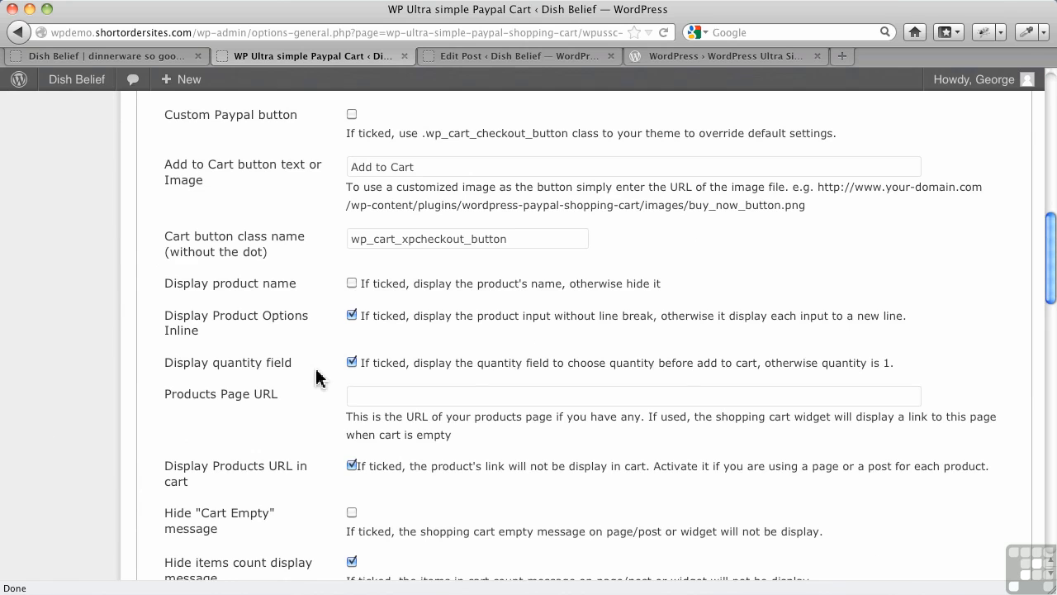
scroll(316, 378, "down", 3)
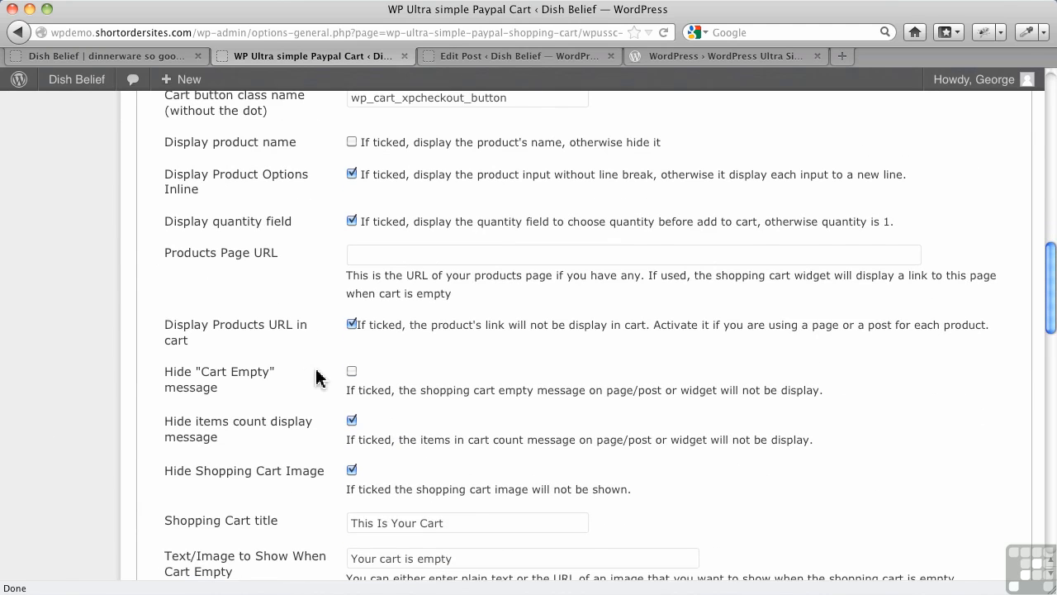
scroll(307, 208, "up", 1)
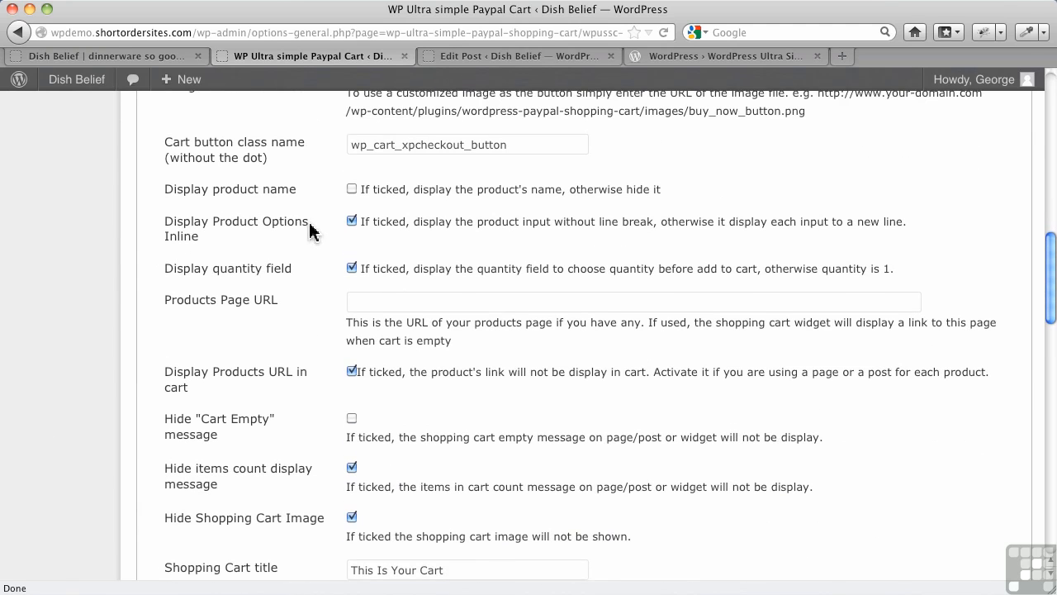
left_click(353, 221)
scroll(282, 479, "down", 5)
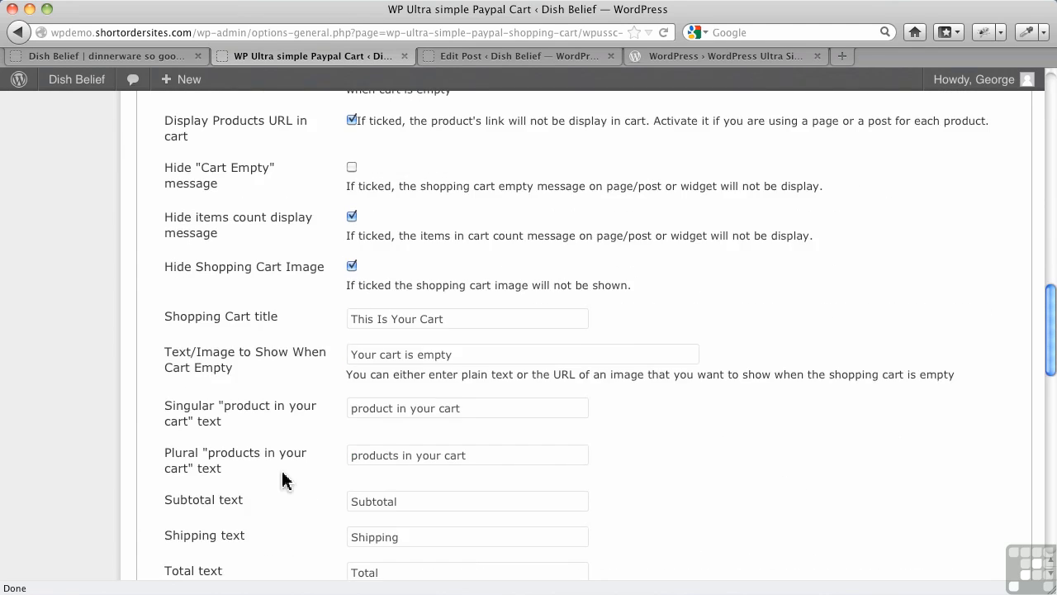
scroll(282, 479, "down", 15)
left_click(270, 469)
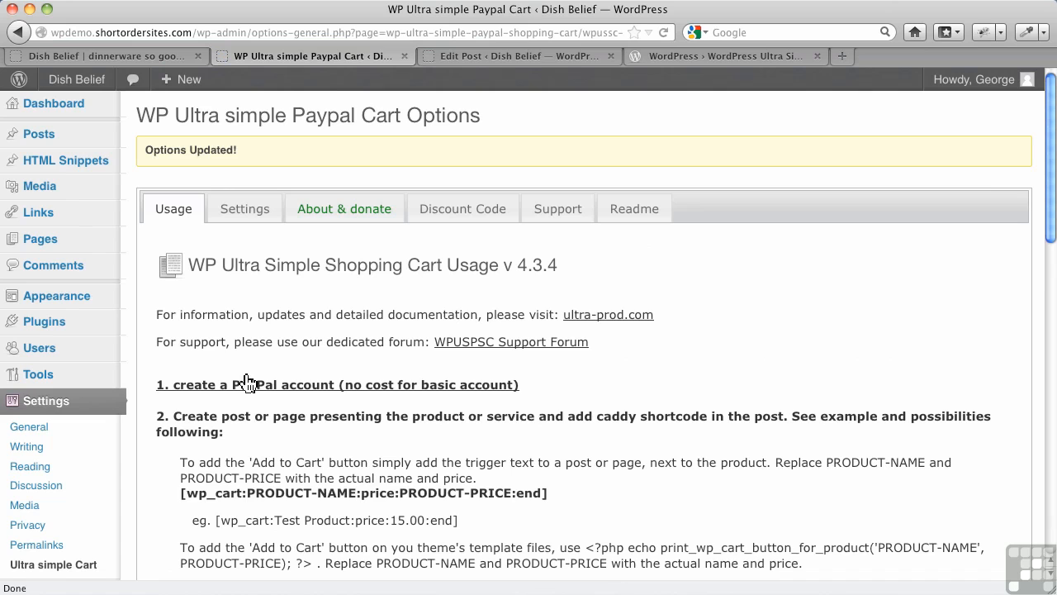
- Reload the storefront with the form data resent and review the layout of the Plain Grey Plate's purchase options
left_click(162, 58)
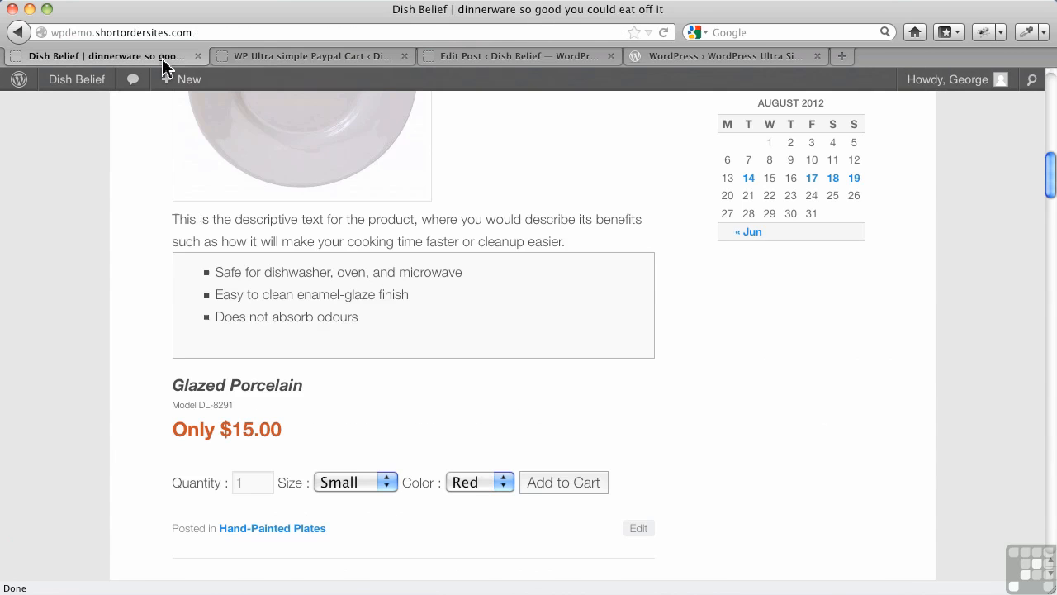
left_click(664, 33)
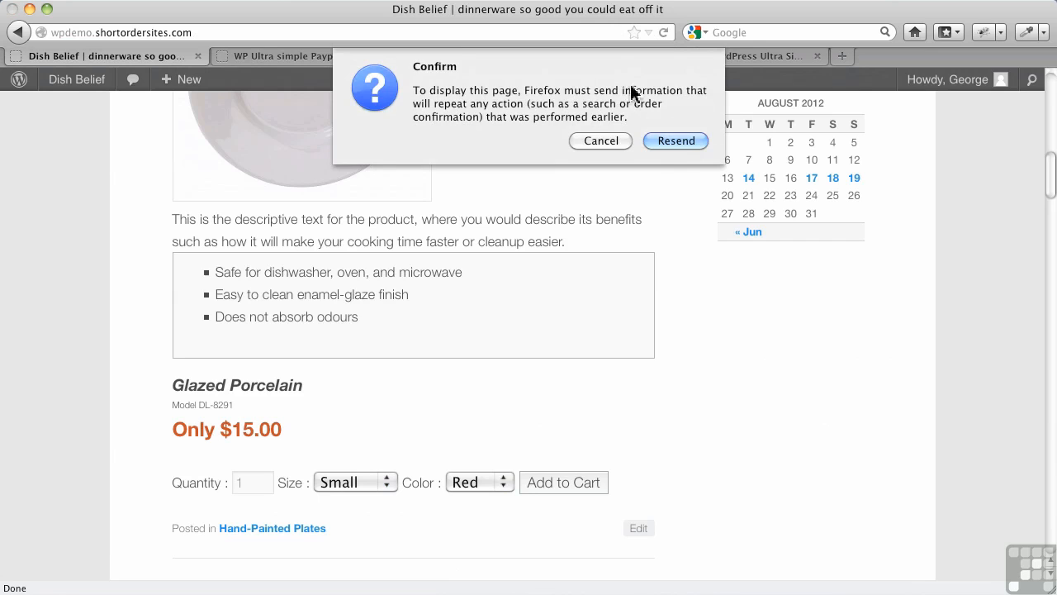
left_click(666, 142)
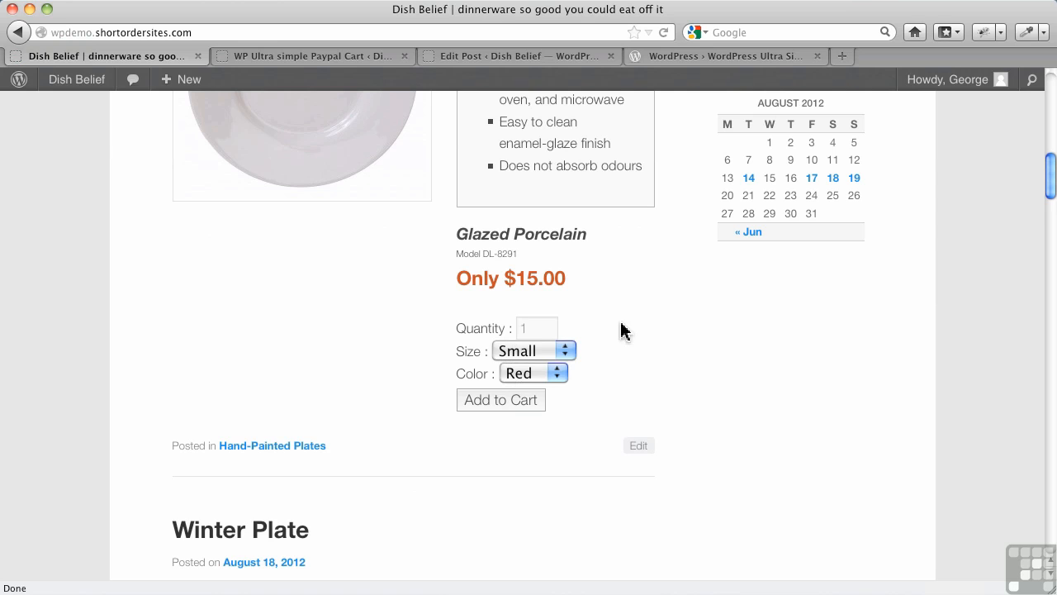
scroll(621, 330, "up", 5)
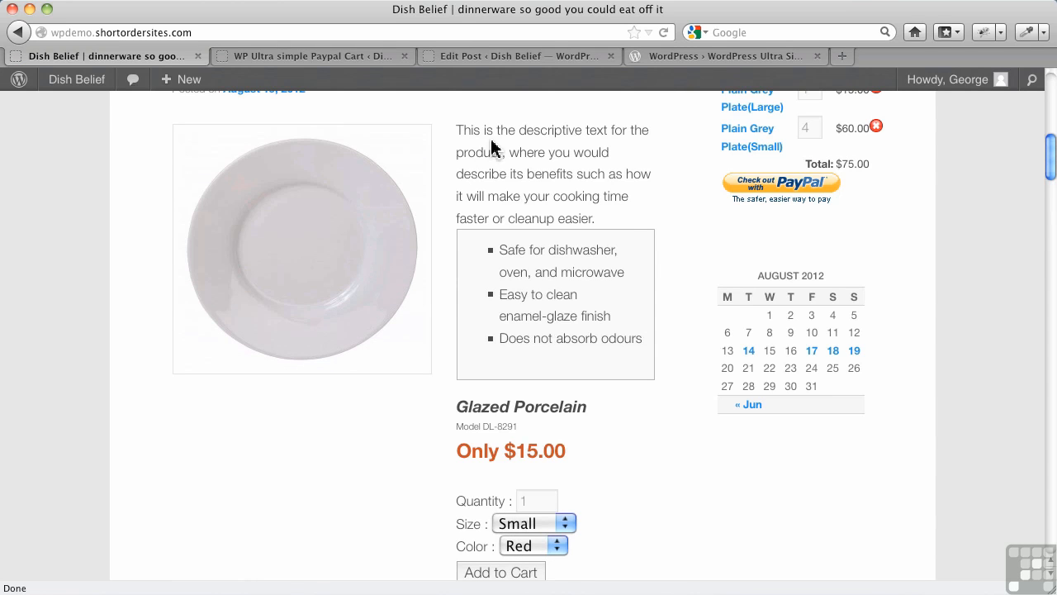